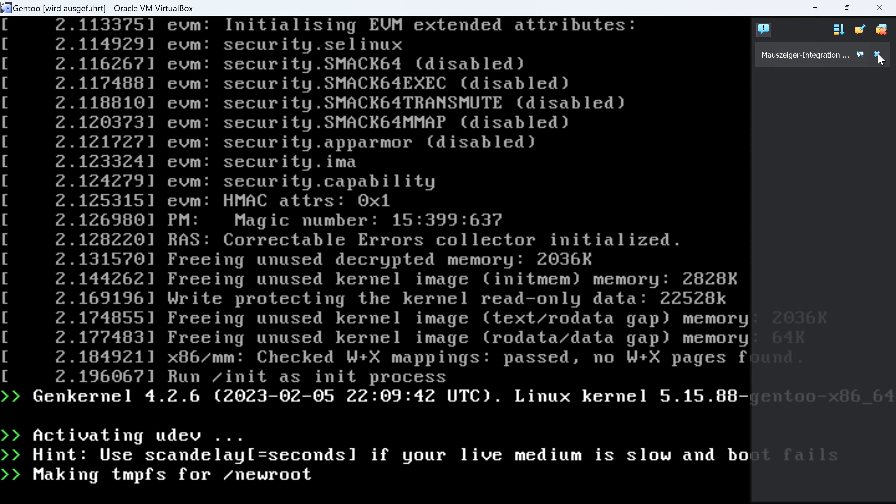
Dismiss the VirtualBox mouse integration notice and open the desktop's context menu
click(877, 54)
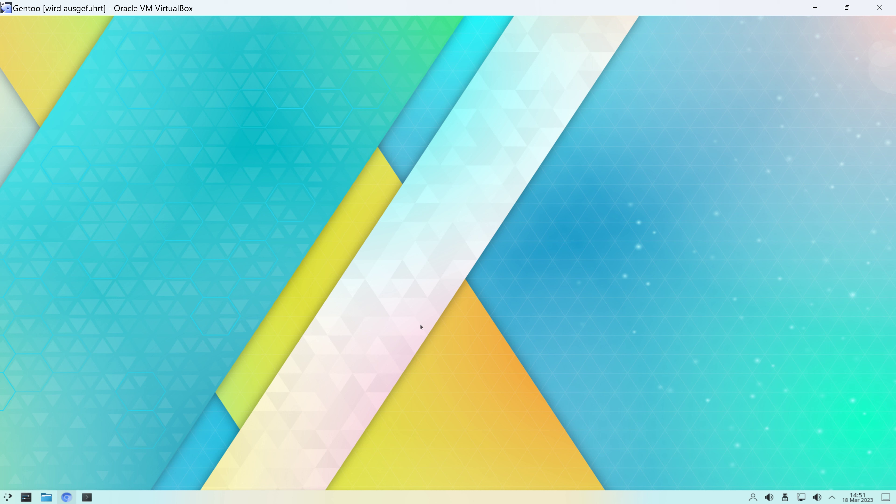
right_click(385, 168)
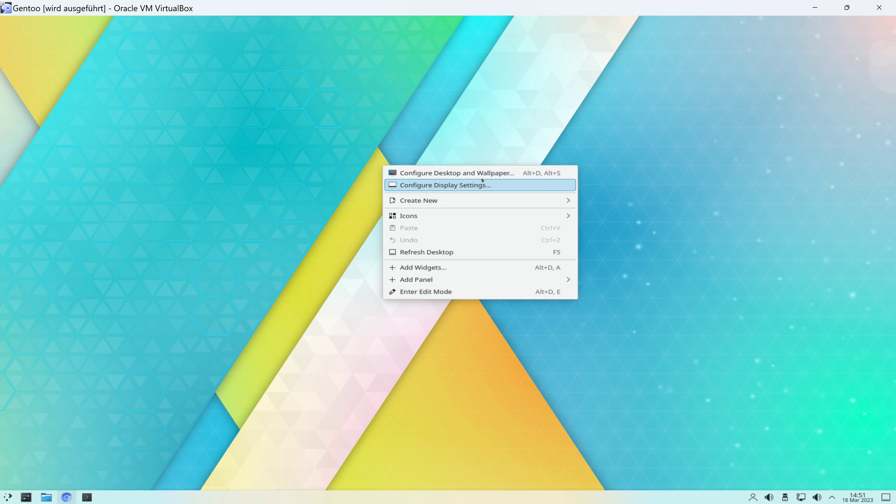
Set the desktop wallpaper to Autumn 5.5 and apply it
click(481, 174)
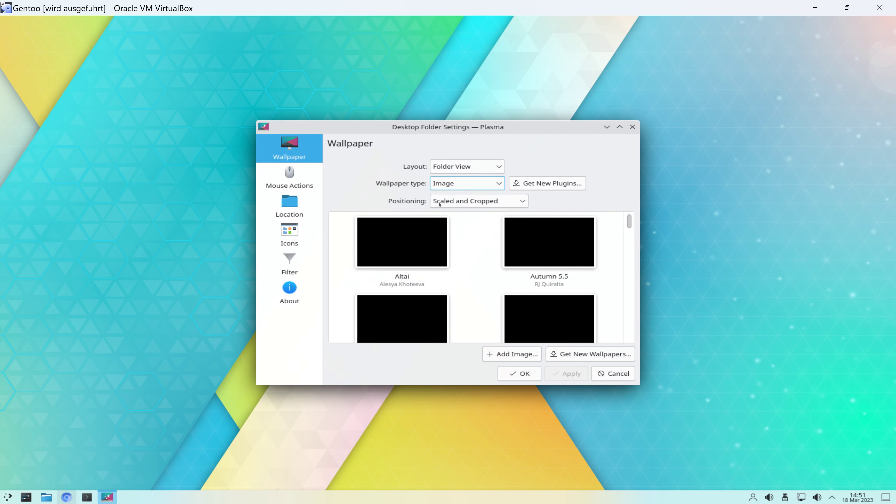
scroll(465, 245, down, 1)
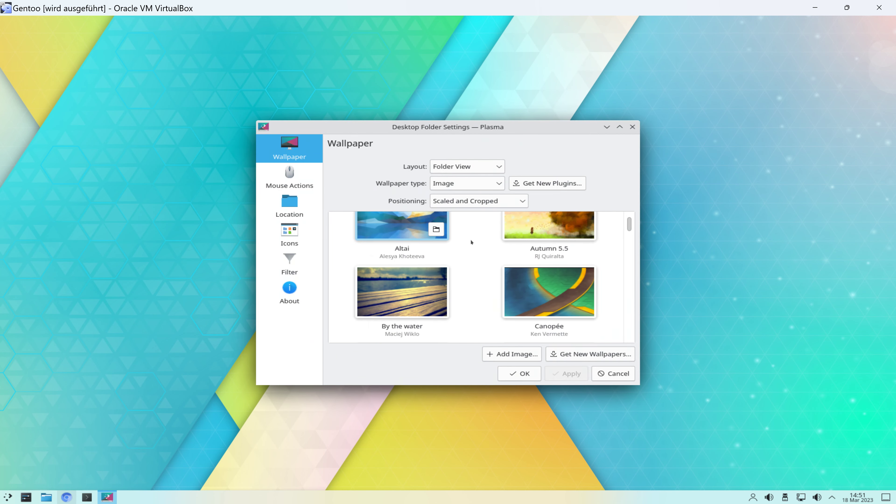
click(549, 226)
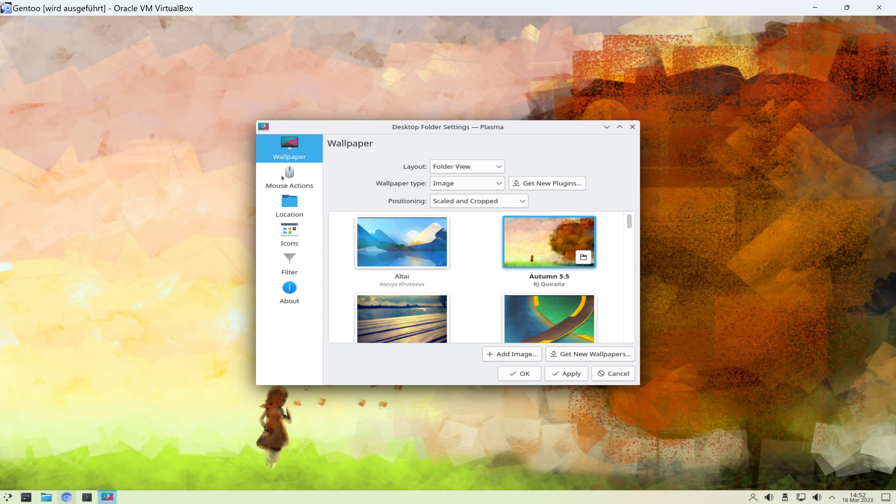
click(301, 195)
click(444, 250)
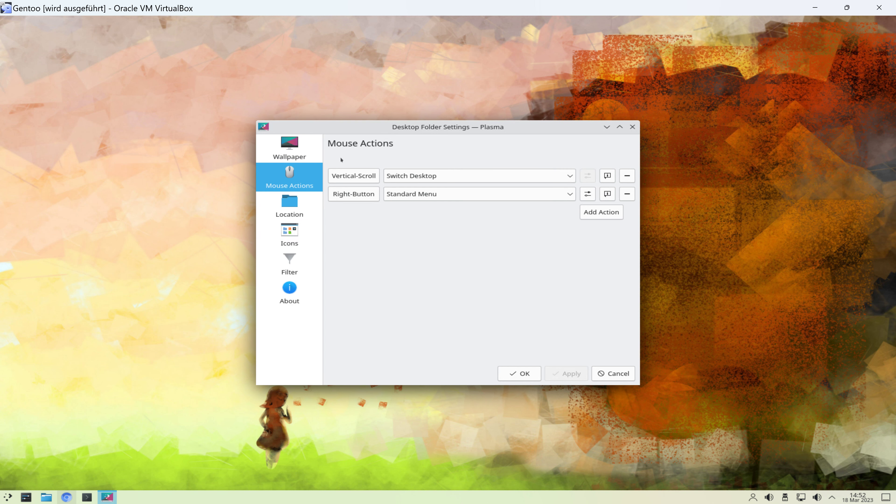
Browse the Location, Icons and About pages, then confirm the desktop settings with OK
click(305, 202)
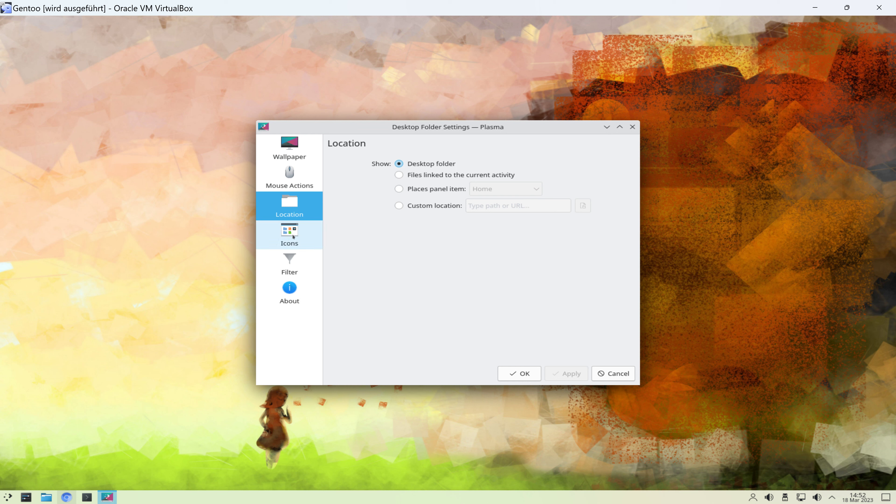
click(290, 245)
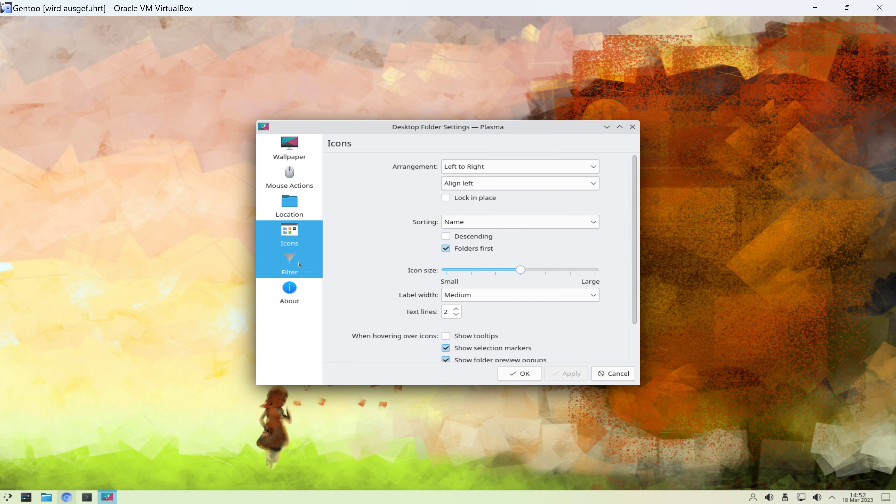
click(292, 302)
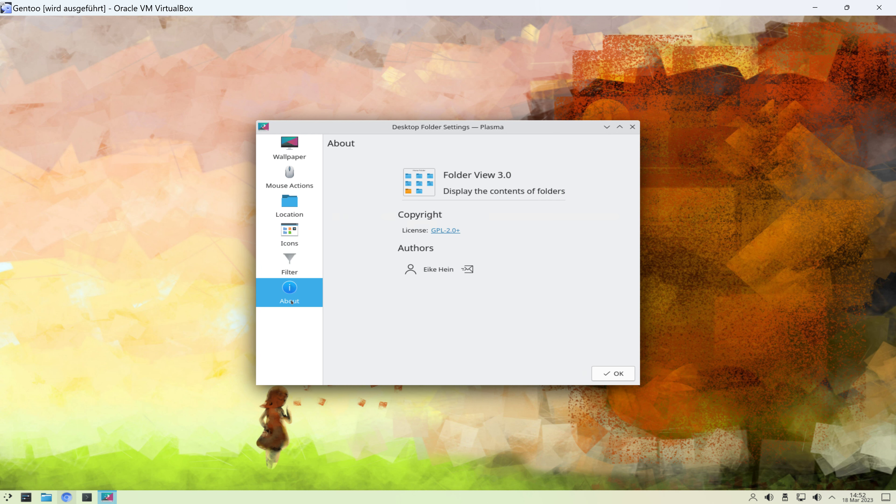
click(607, 378)
Set Night Color switching times to sunset and sunrise at current location in display settings
right_click(415, 218)
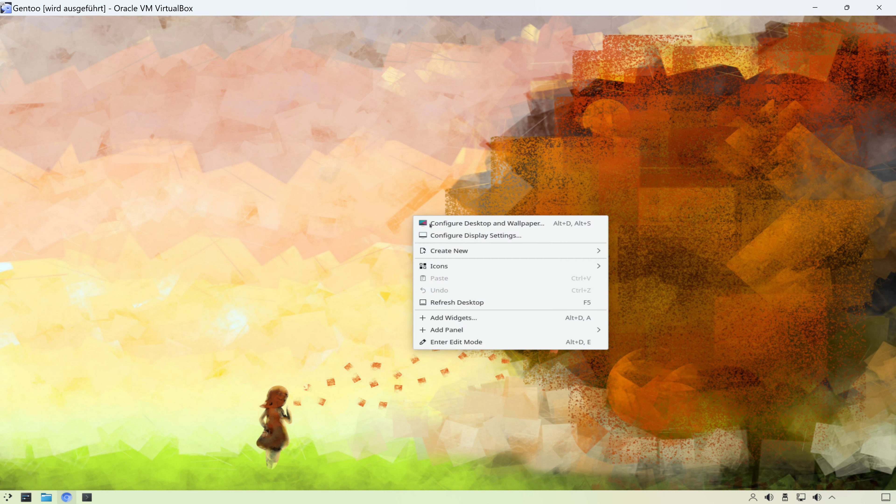
click(457, 236)
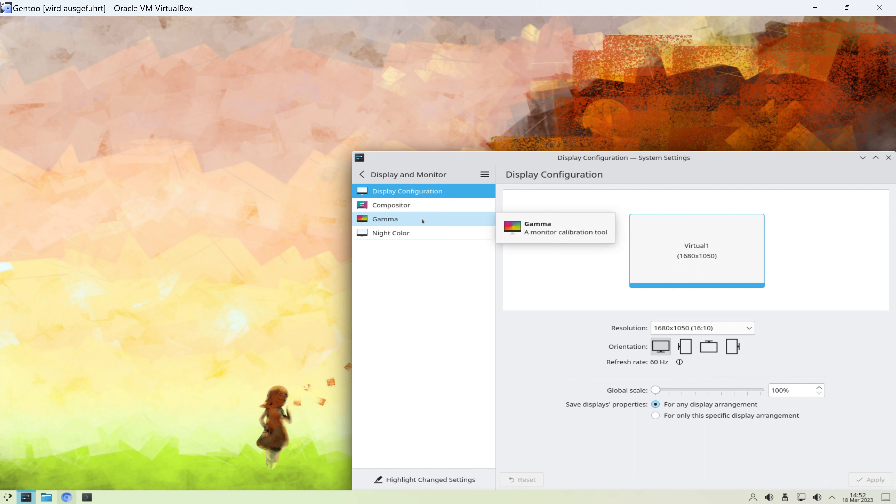
click(405, 234)
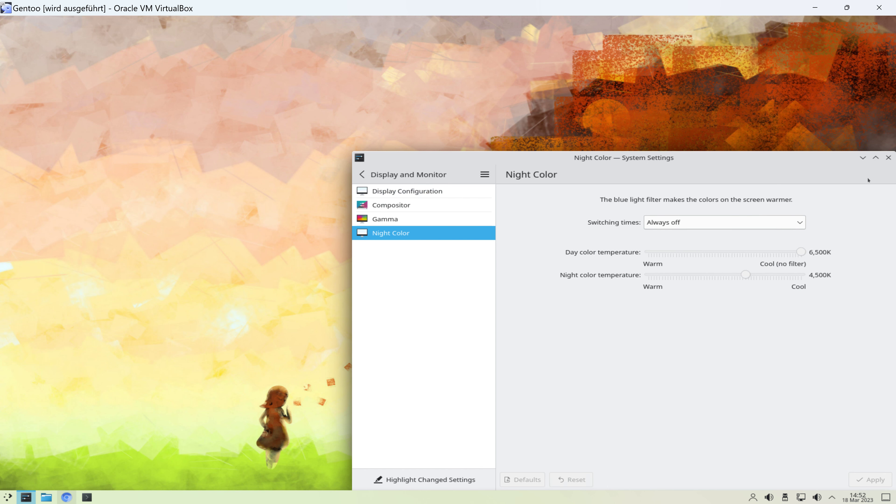
click(793, 223)
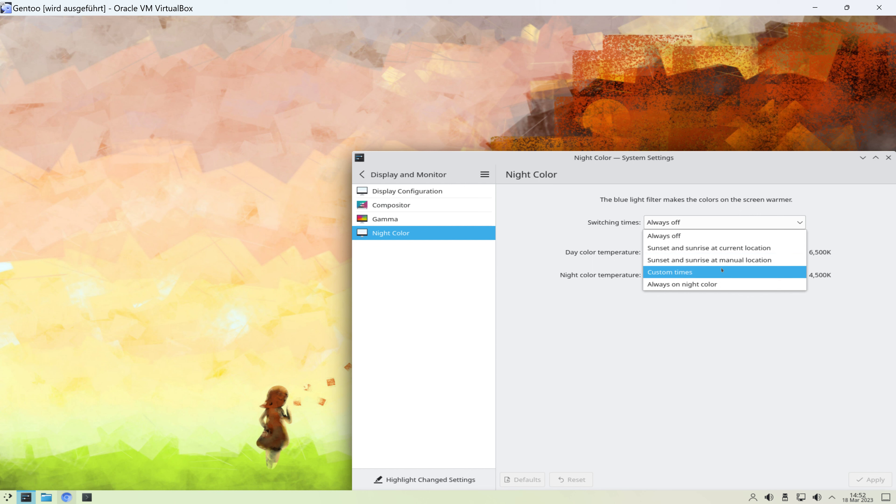
click(722, 251)
drag(700, 161, 559, 94)
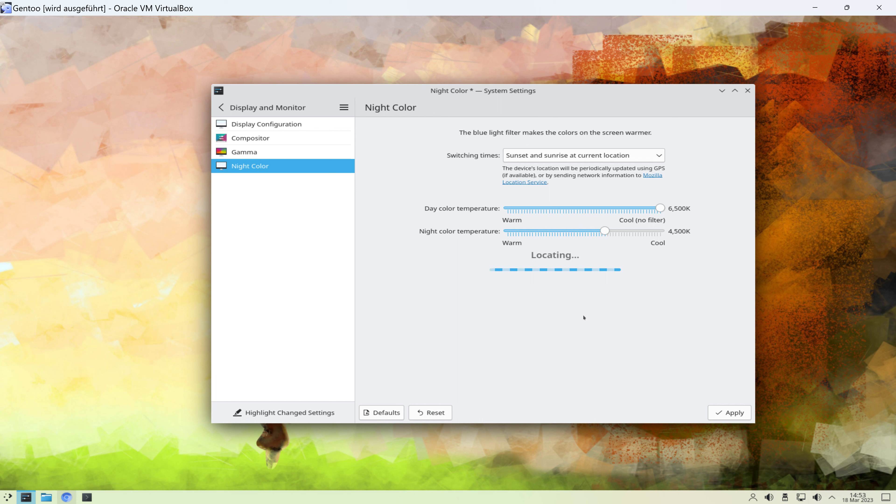
Open the desktop context menu and preview its Create New, Icons, Add Widgets and Add Panel submenus
right_click(149, 149)
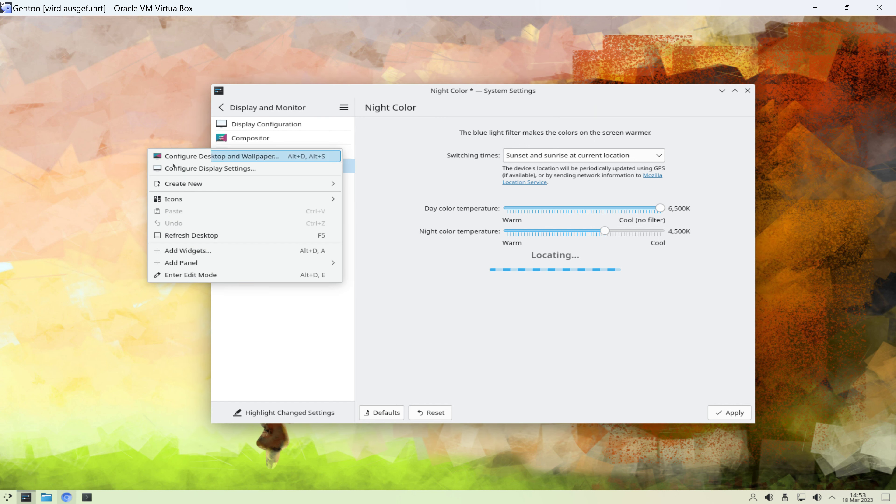
mouse_move(194, 186)
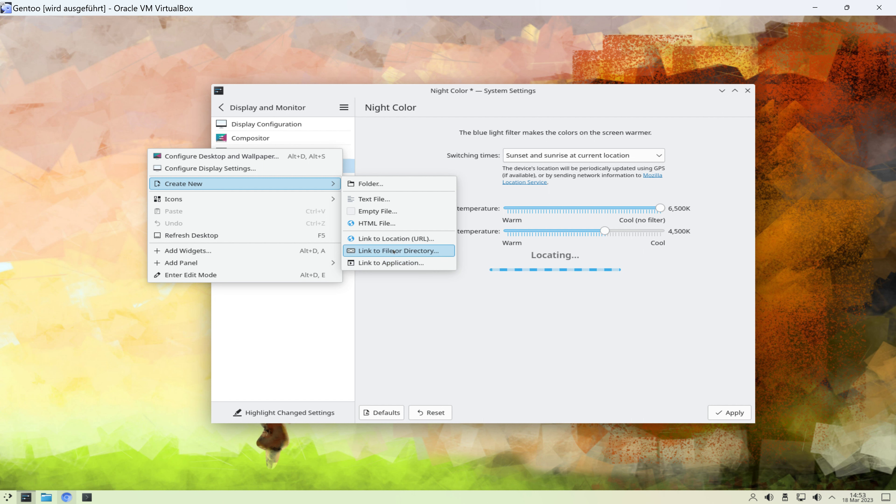
mouse_move(264, 201)
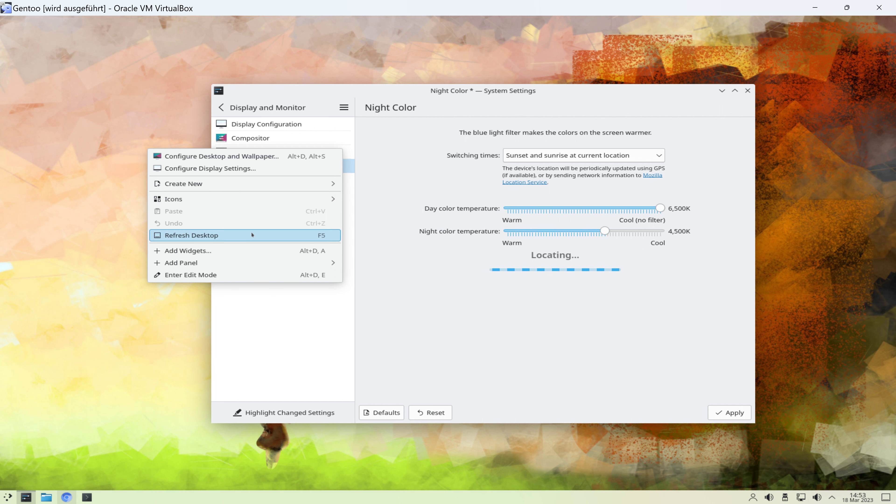
Add an Analog Clock widget to the desktop from the widget browser
click(255, 251)
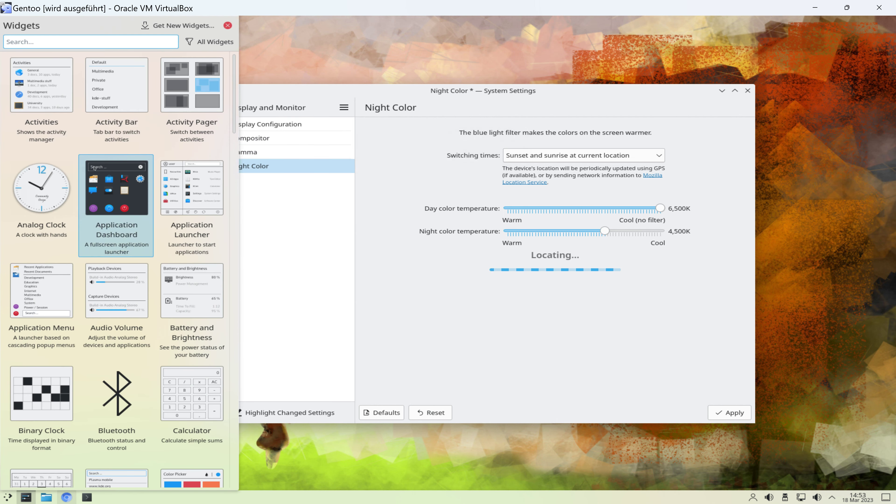
scroll(102, 185, down, 1)
scroll(120, 283, down, 3)
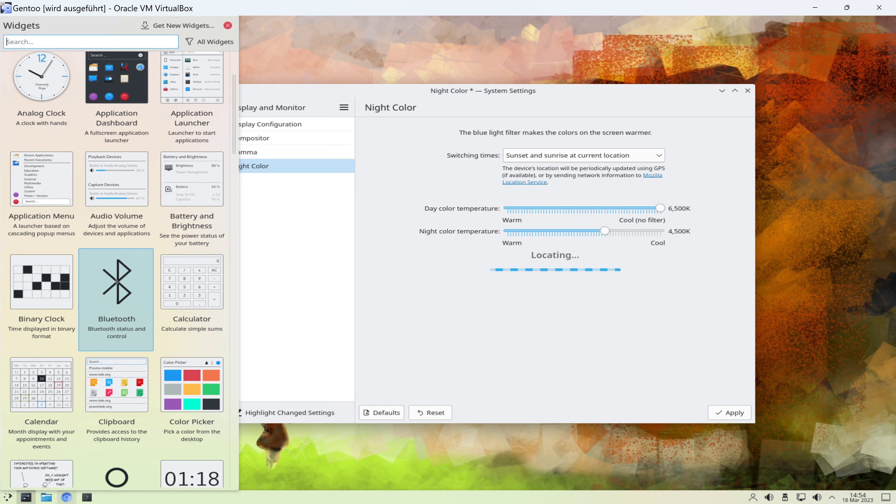
scroll(124, 282, down, 3)
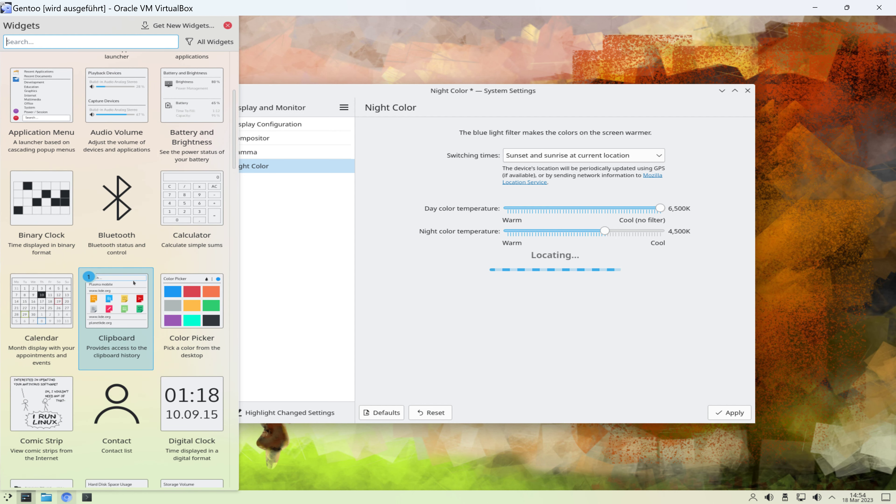
scroll(148, 291, up, 4)
scroll(129, 274, up, 1)
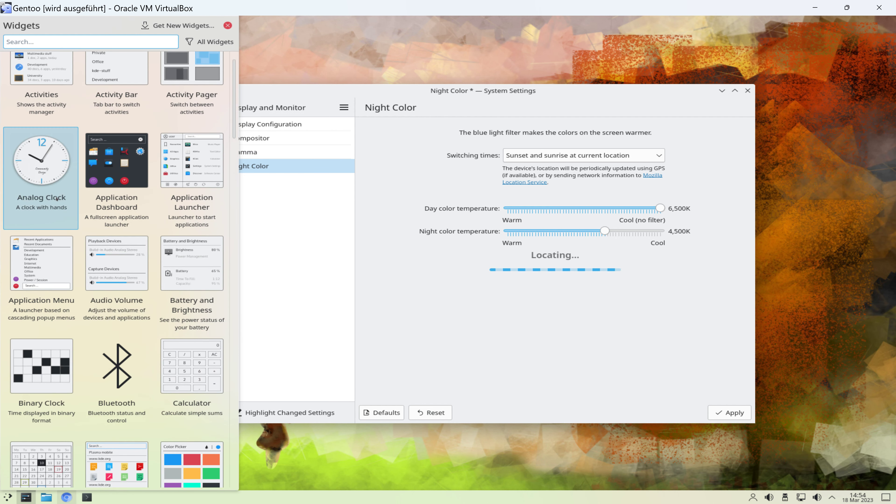
double_click(47, 182)
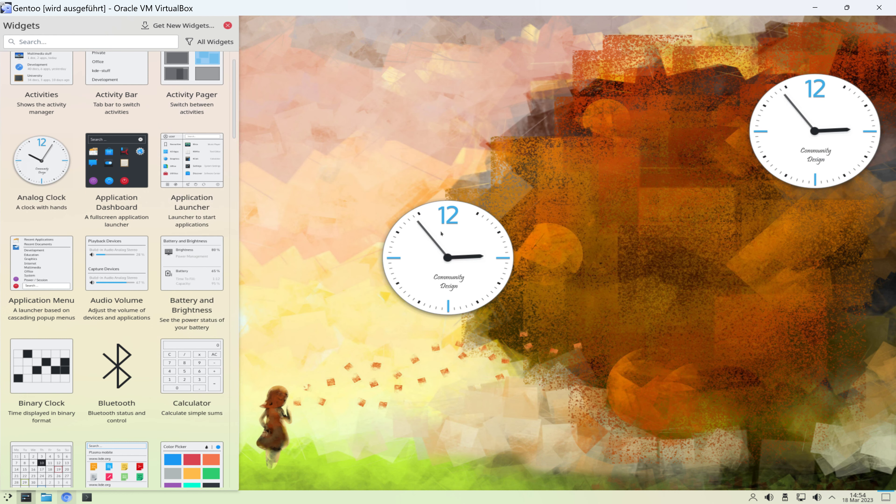
click(448, 258)
click(512, 172)
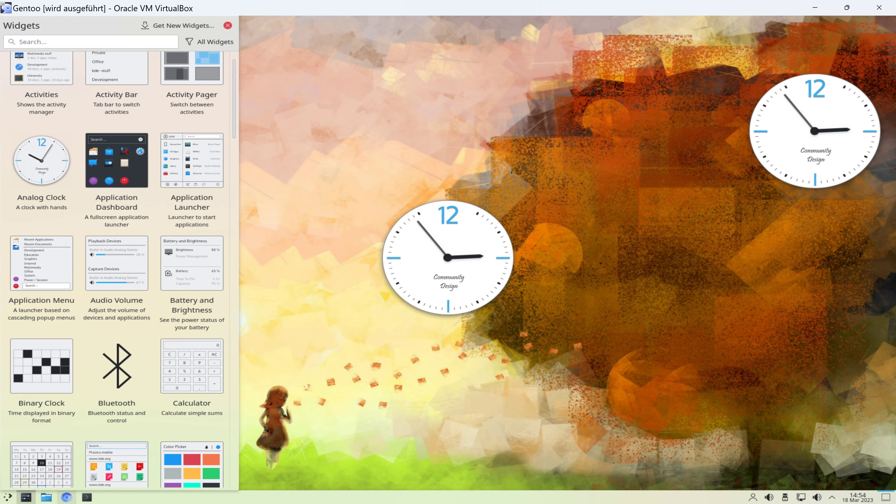
Remove the extra central Analog Clock and close the widgets panel
click(428, 247)
click(710, 219)
right_click(491, 221)
click(522, 277)
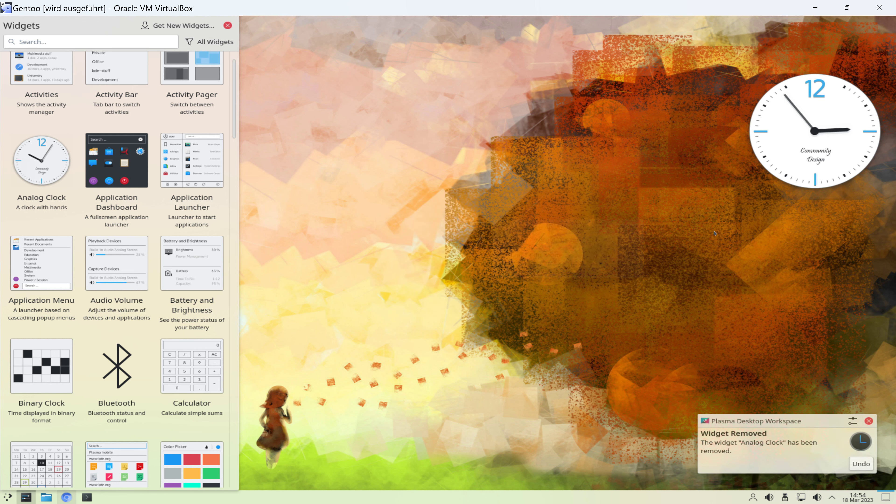
scroll(154, 255, down, 6)
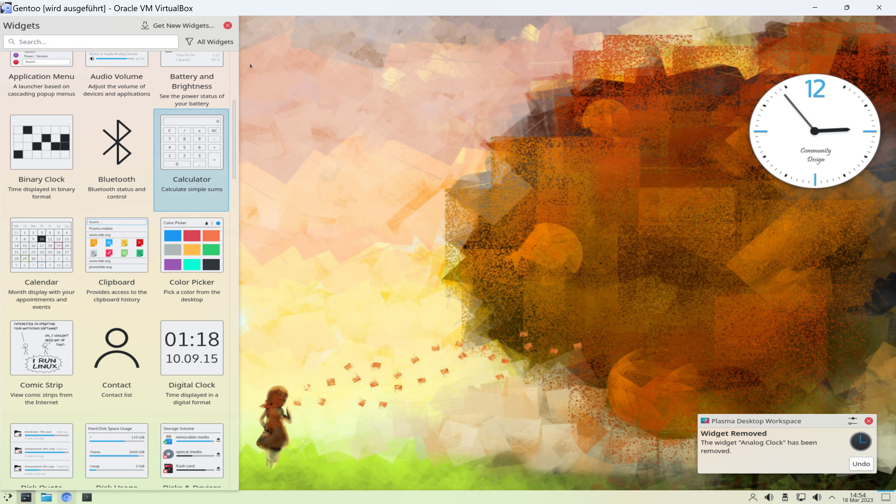
key(Escape)
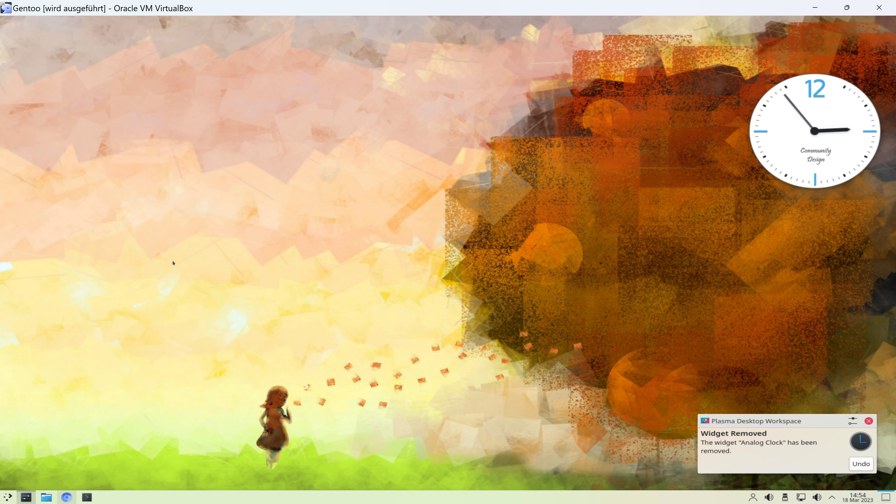
right_click(295, 226)
mouse_move(360, 341)
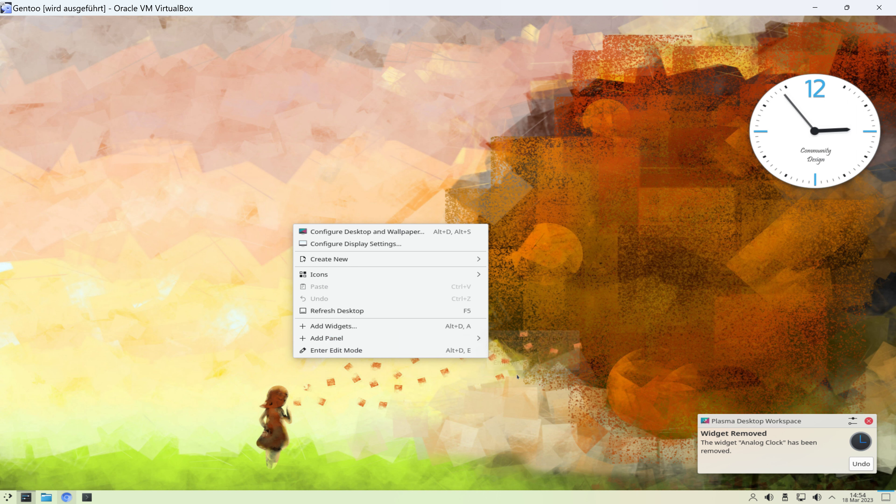
right_click(464, 119)
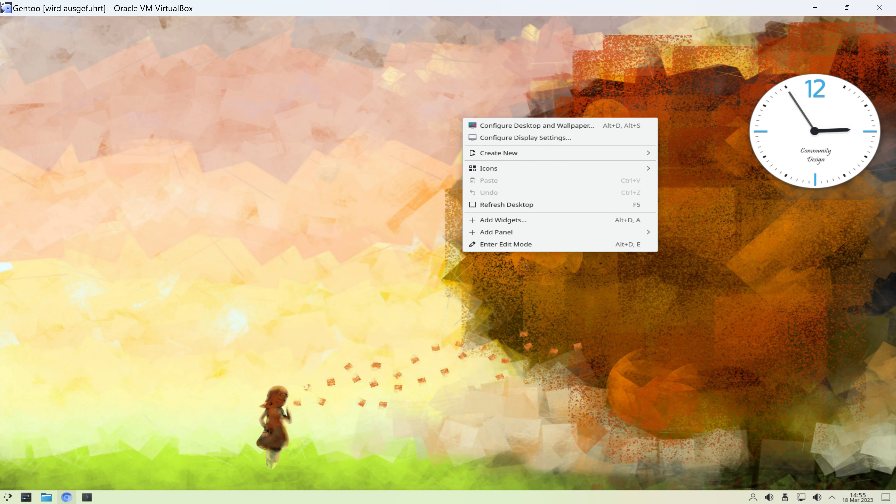
click(8, 498)
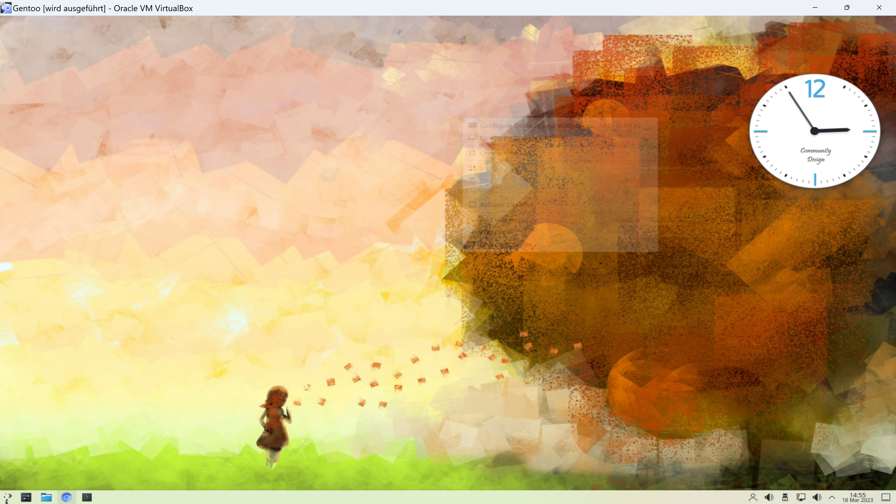
Browse the Development category in the application launcher
click(7, 497)
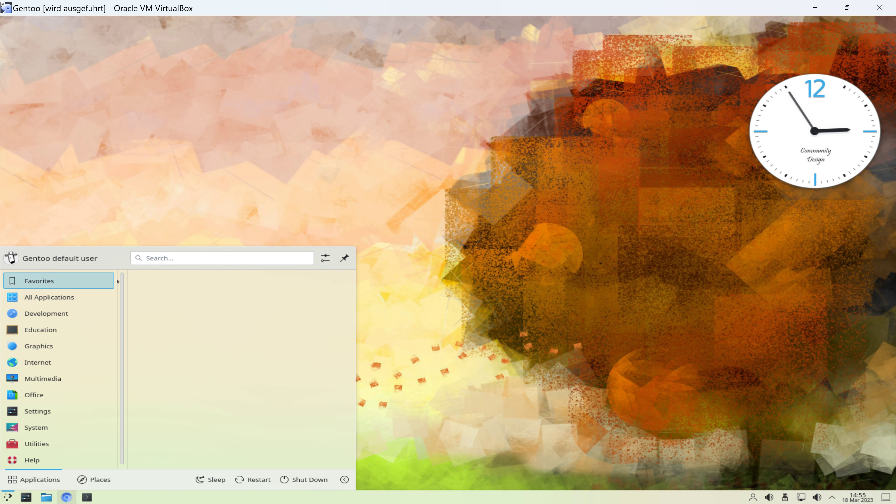
mouse_move(84, 303)
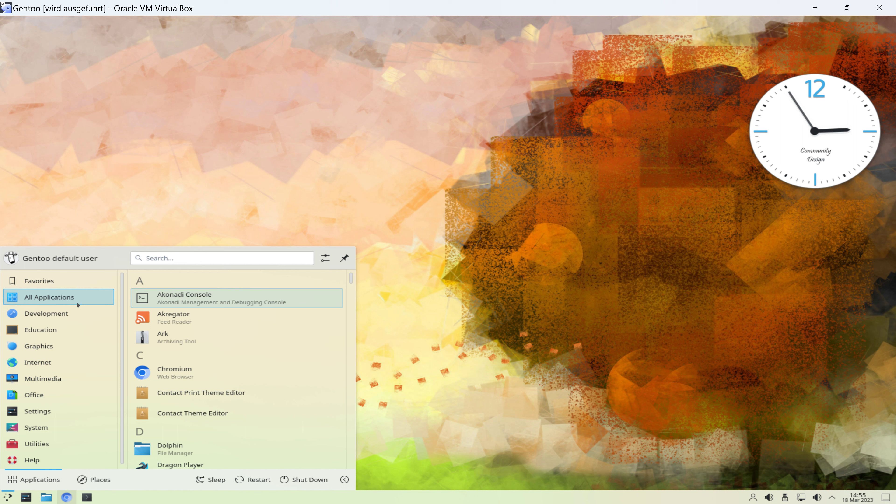
mouse_move(51, 318)
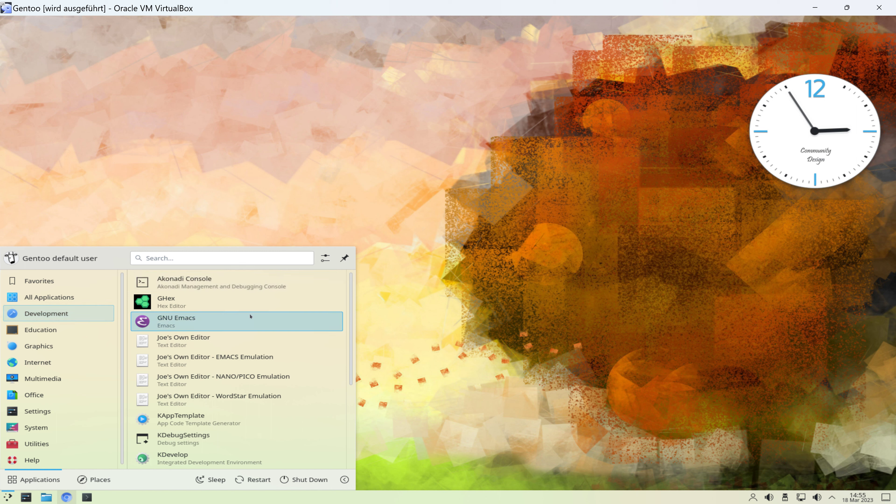
scroll(250, 316, down, 1)
scroll(250, 316, down, 1)
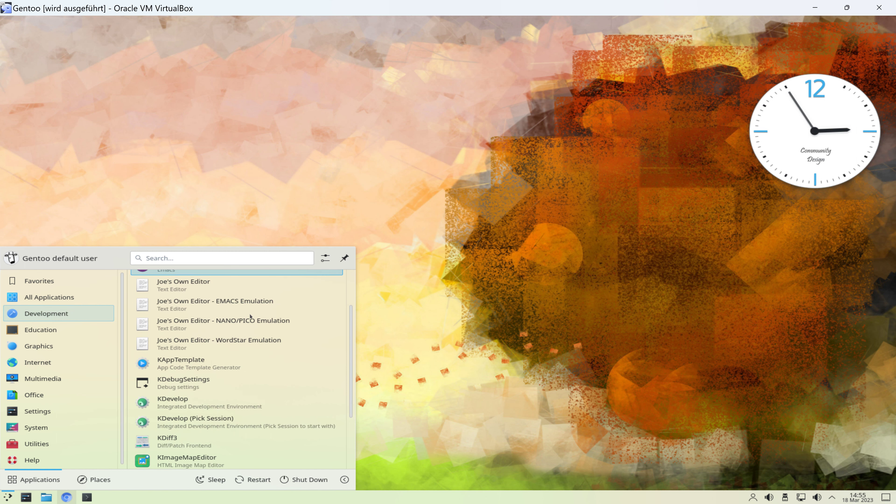
scroll(251, 316, down, 1)
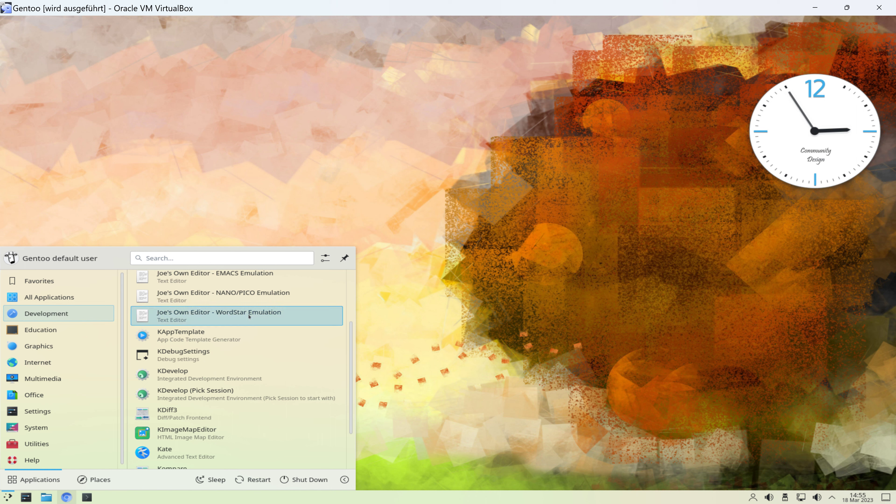
scroll(249, 317, down, 1)
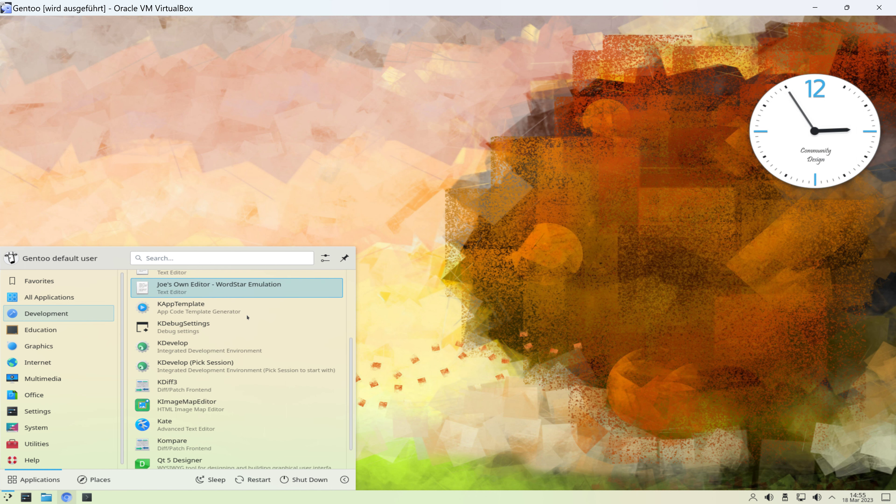
scroll(247, 318, down, 1)
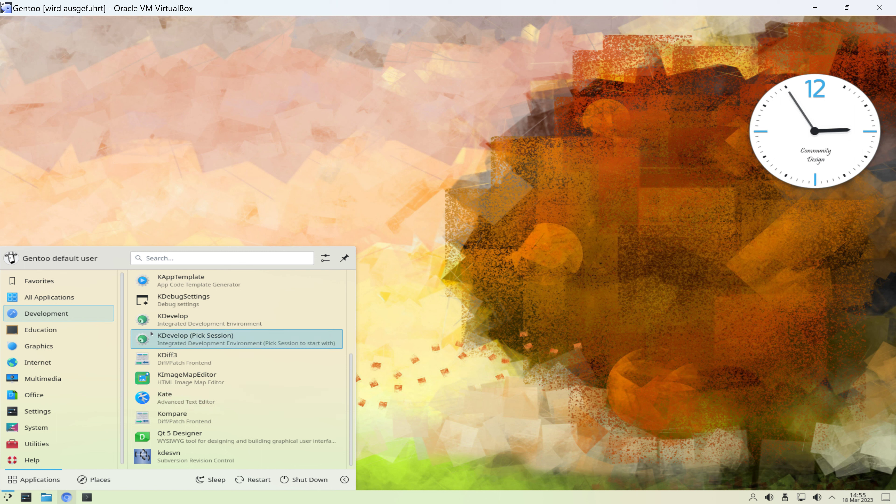
Browse the Education applications list
click(97, 335)
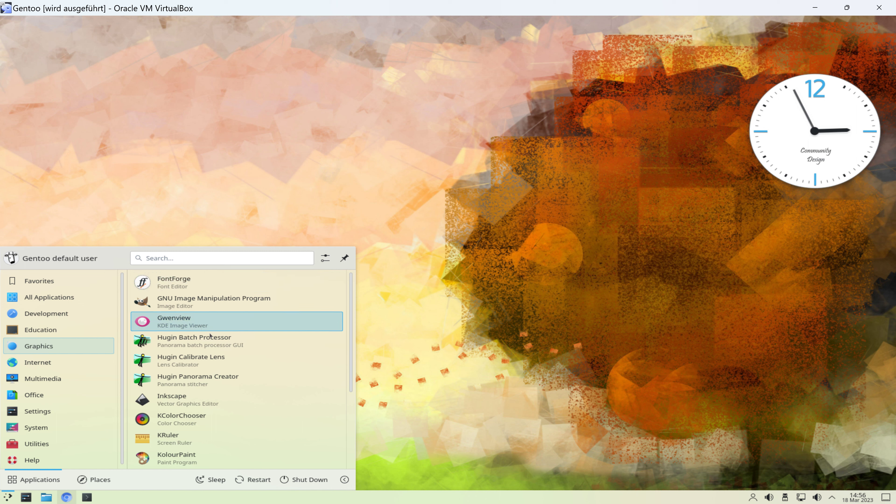
scroll(210, 335, down, 3)
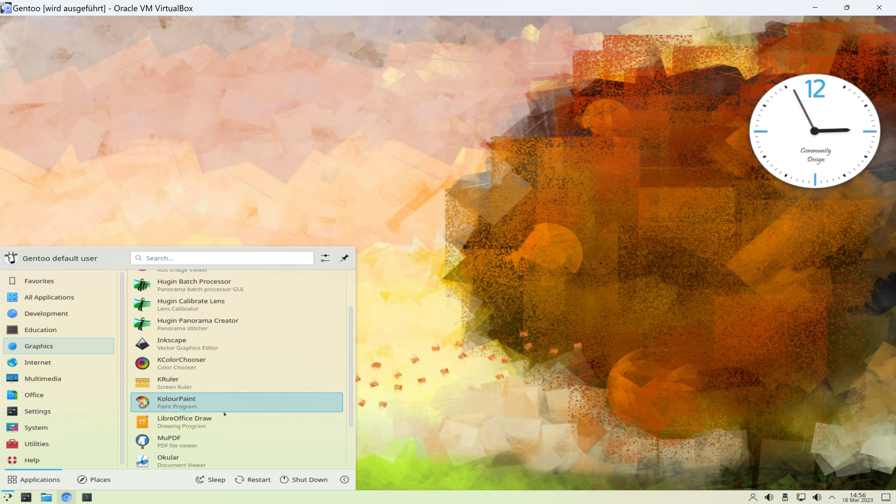
scroll(207, 409, down, 1)
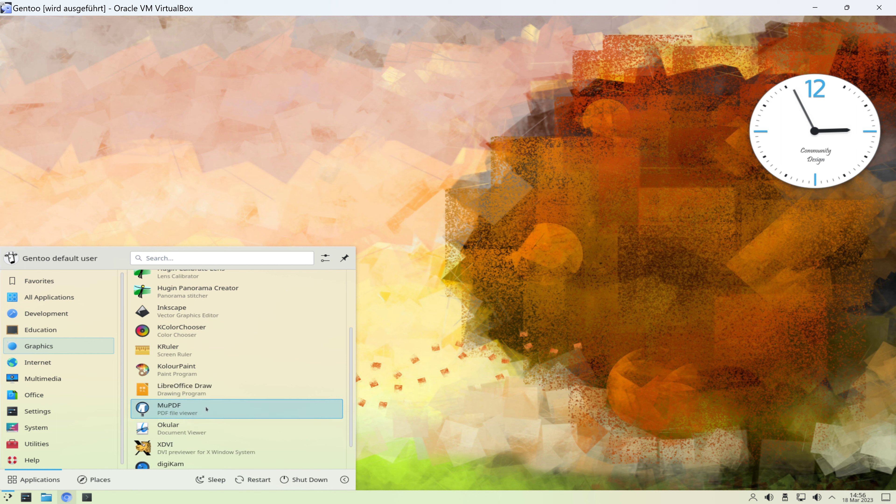
scroll(209, 403, down, 1)
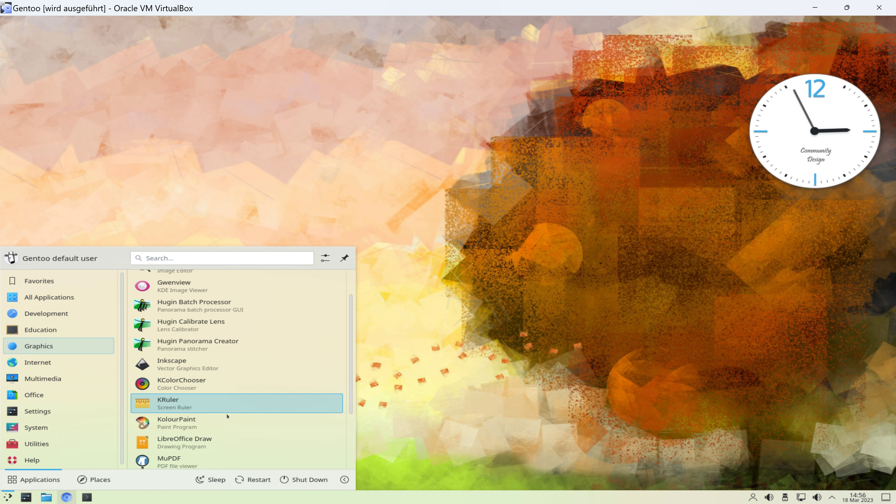
scroll(227, 416, up, 1)
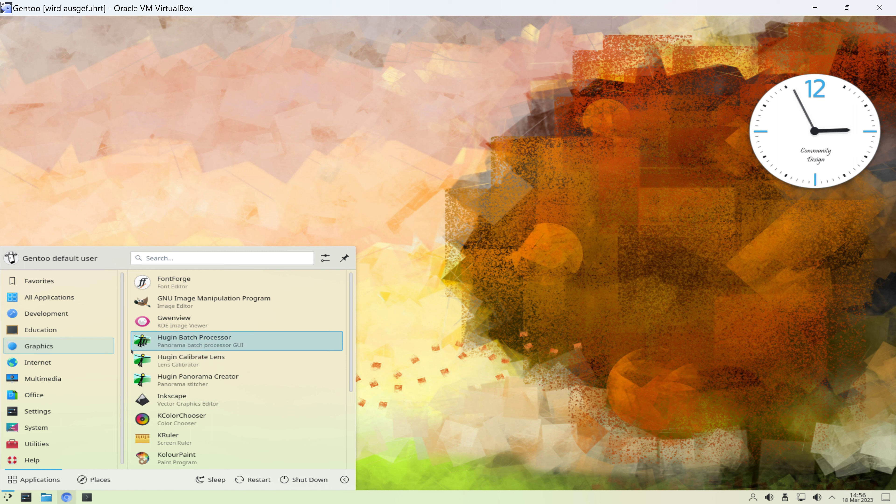
Launch the Falkon web browser from the Internet category
click(49, 363)
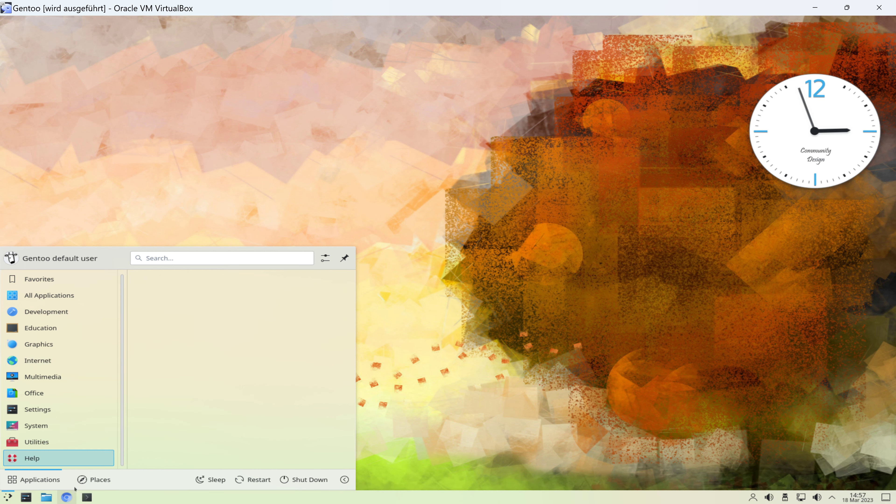
mouse_move(57, 375)
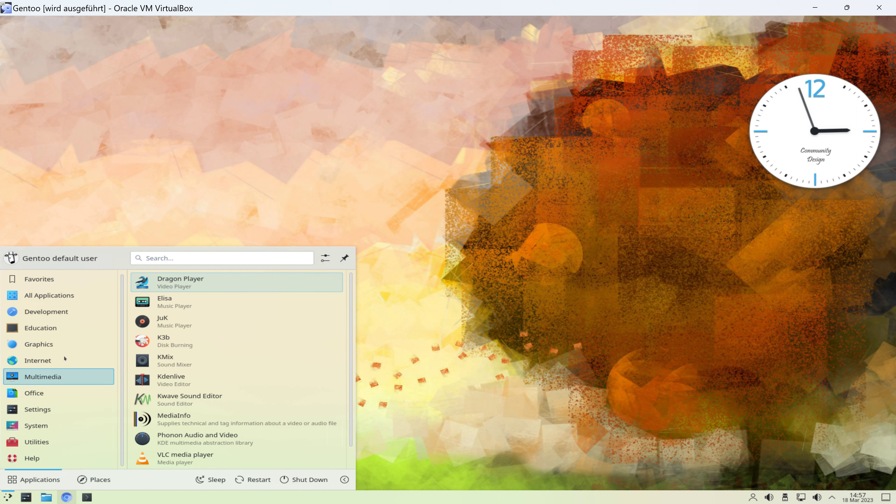
mouse_move(66, 358)
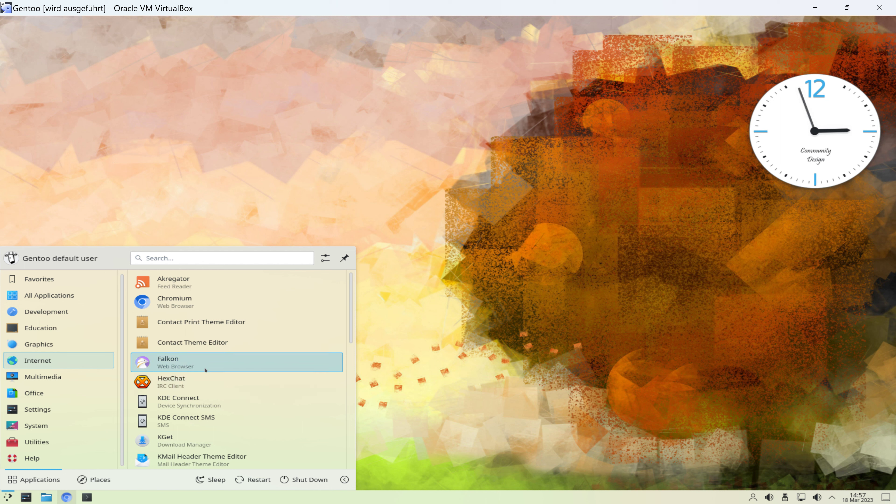
click(216, 388)
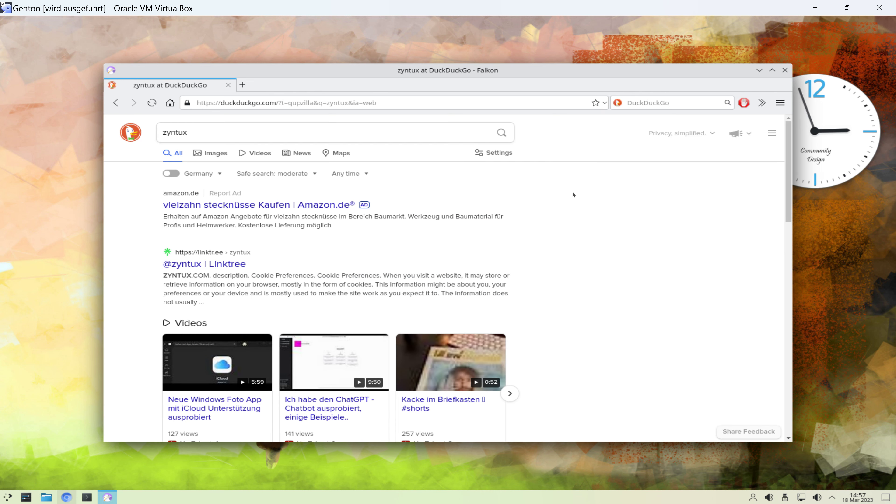
View Falkon's About information and close it
scroll(574, 195, down, 3)
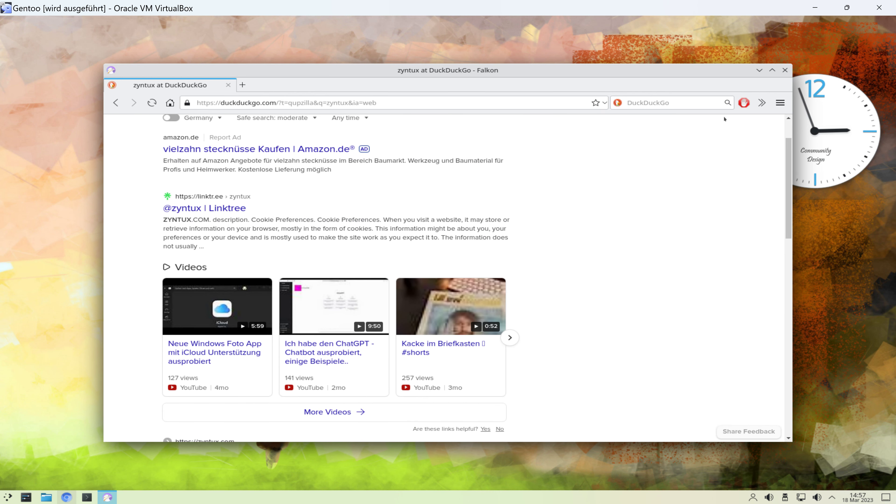
click(781, 102)
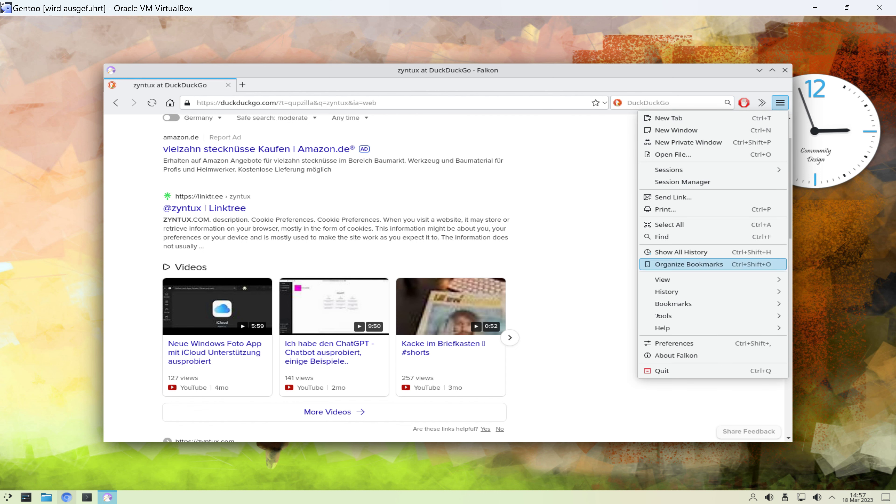
click(706, 358)
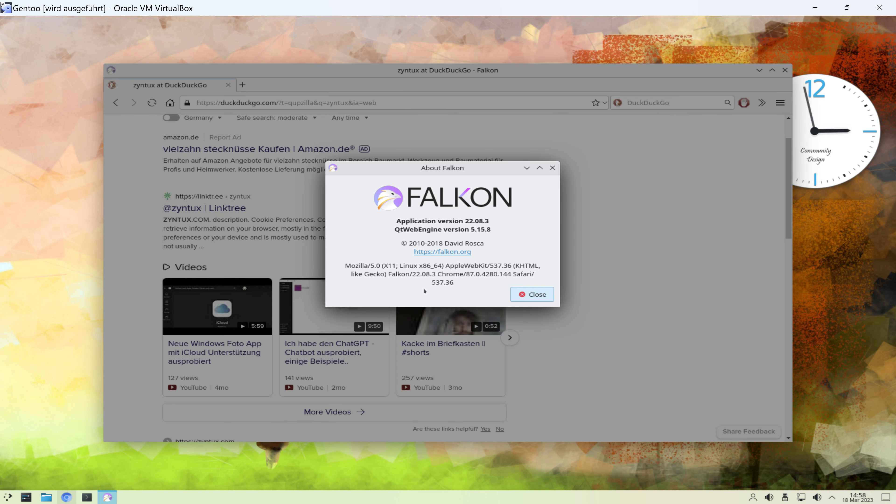
click(529, 295)
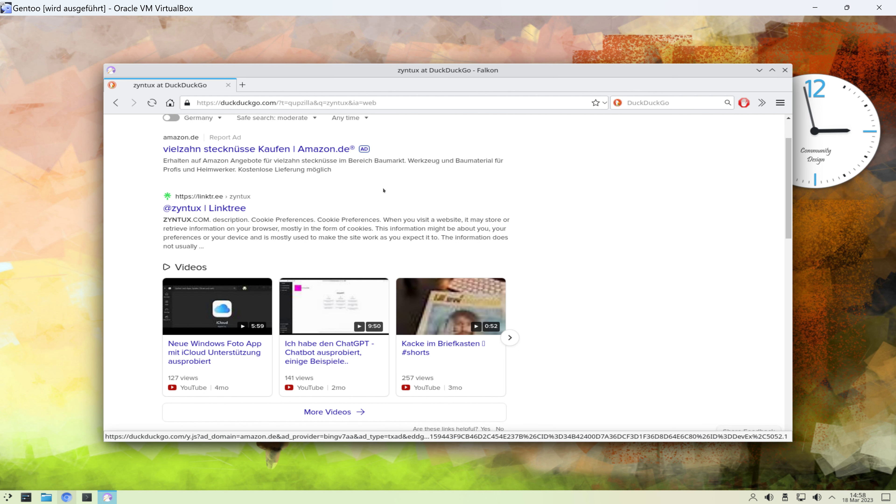
Load bing.com in Falkon, then close the browser window
scroll(390, 193, down, 1)
scroll(390, 193, up, 3)
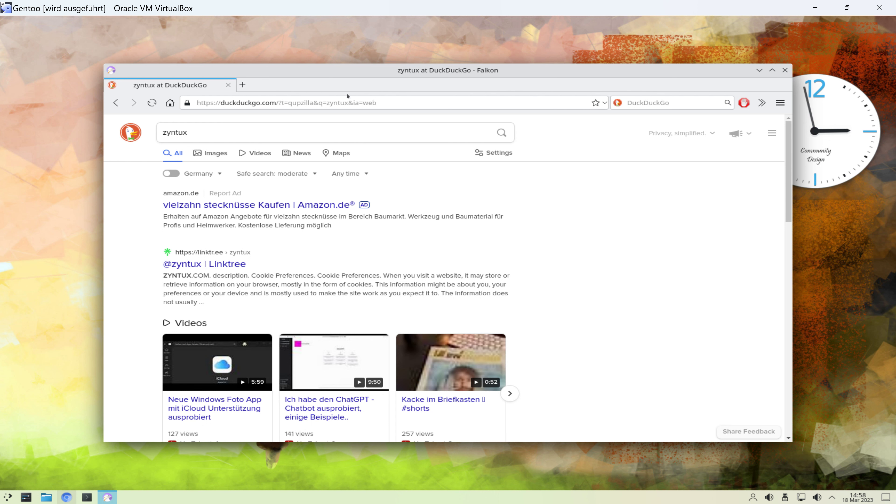
click(371, 101)
key(ctrl+a)
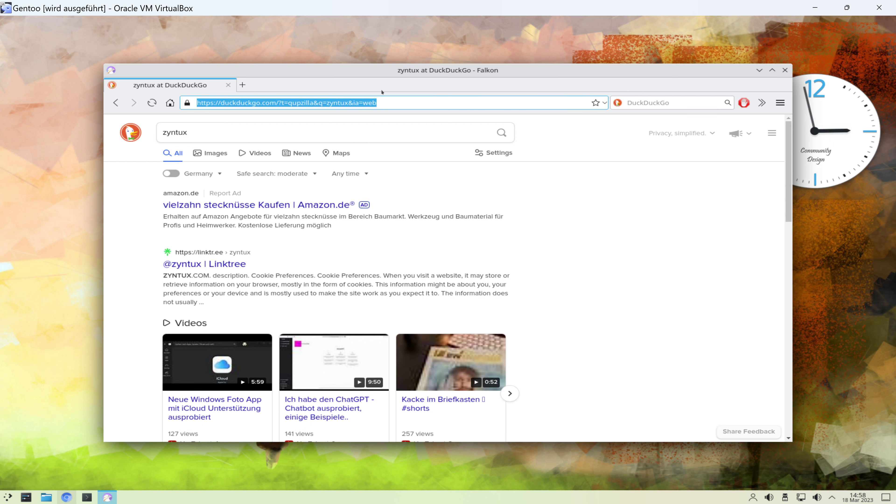
text(bing.com)
key(Return)
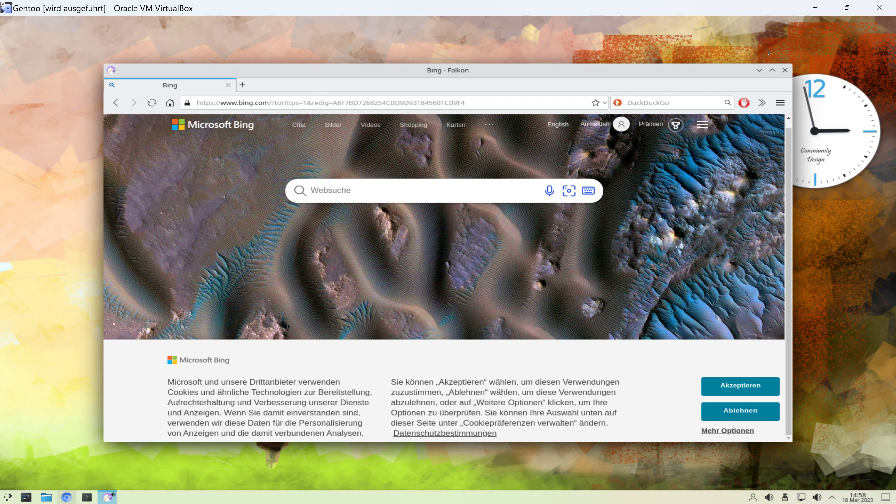
click(786, 70)
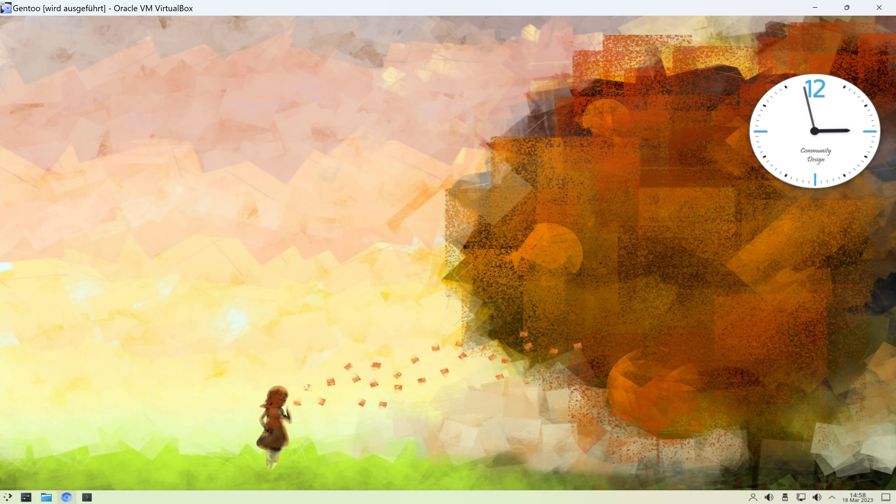
In the launcher, scroll through the Internet apps, then show the Multimedia category
click(7, 497)
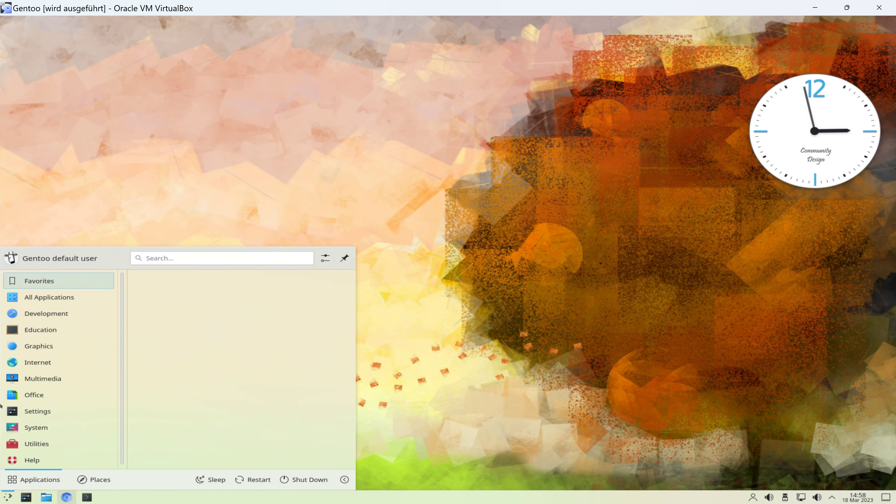
mouse_move(56, 365)
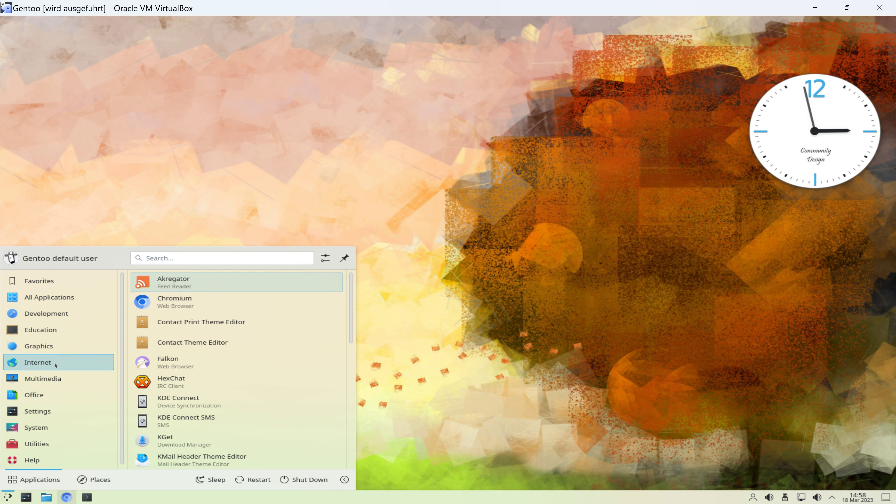
scroll(184, 370, down, 1)
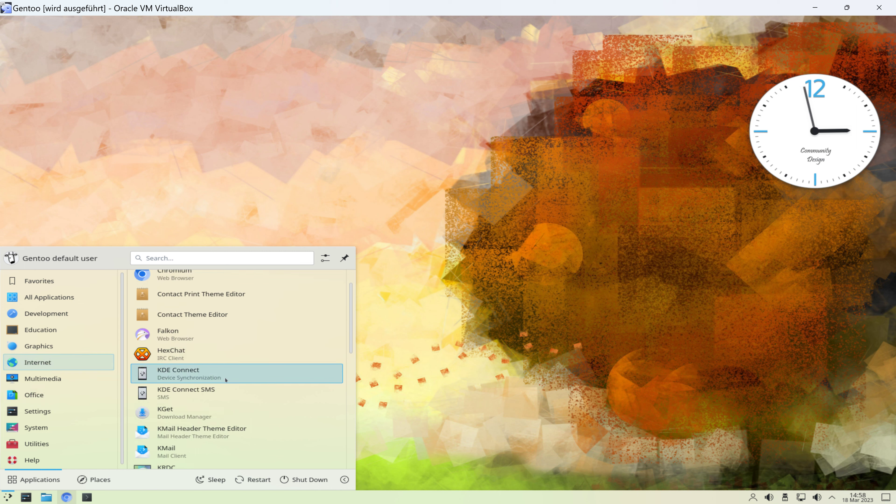
scroll(227, 382, down, 1)
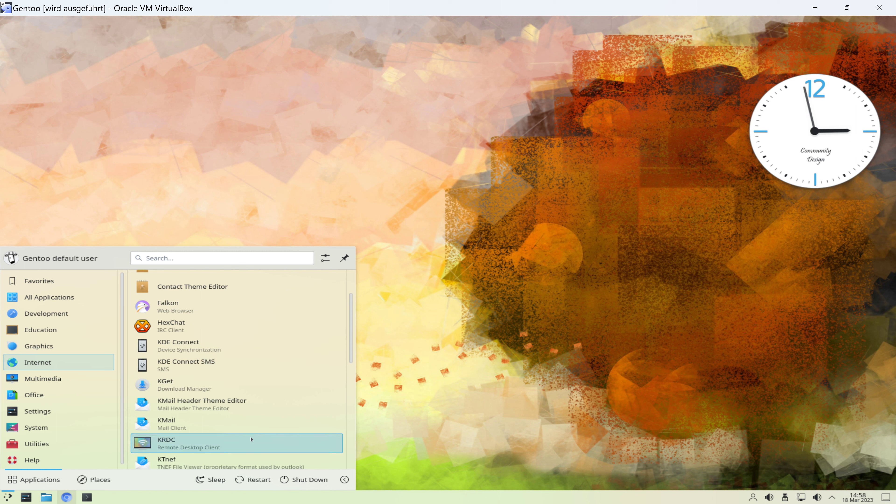
scroll(242, 428, down, 3)
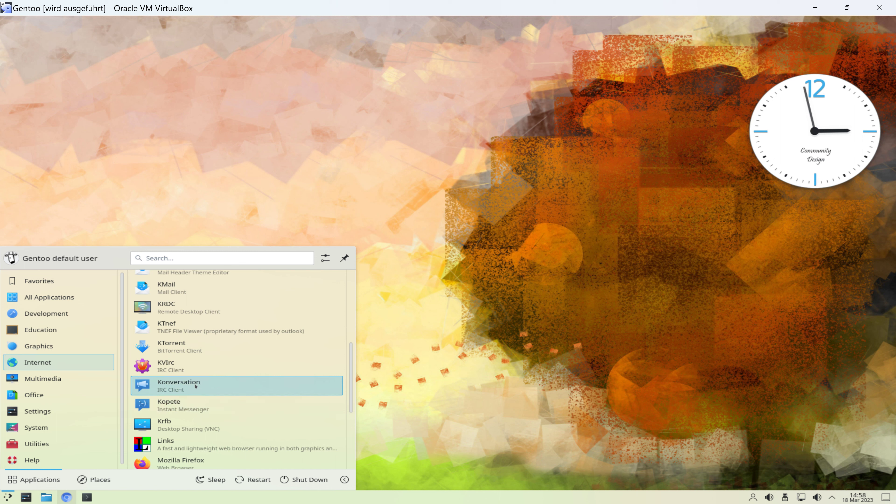
scroll(254, 388, down, 2)
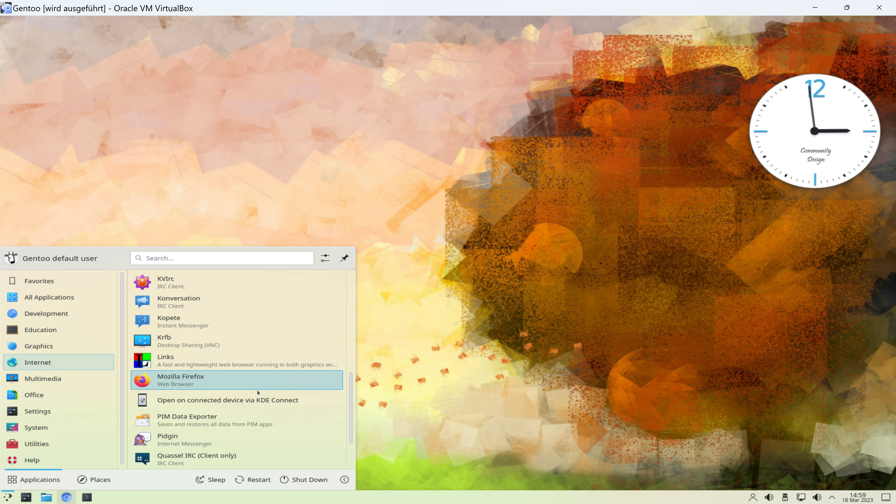
scroll(250, 379, down, 3)
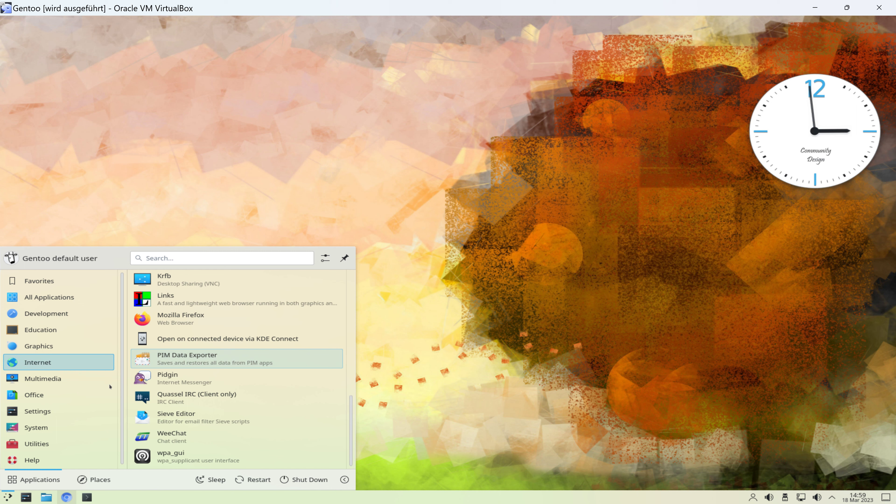
click(53, 378)
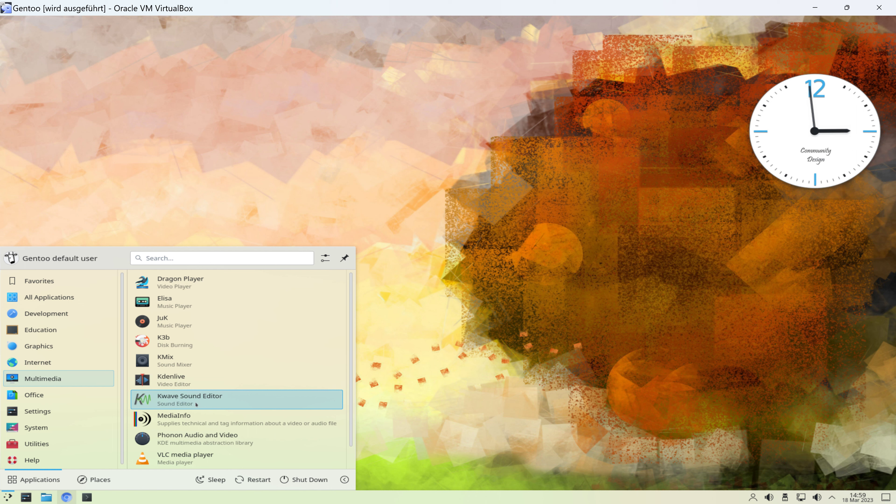
Scroll through the Multimedia and Office application lists
scroll(202, 405, down, 1)
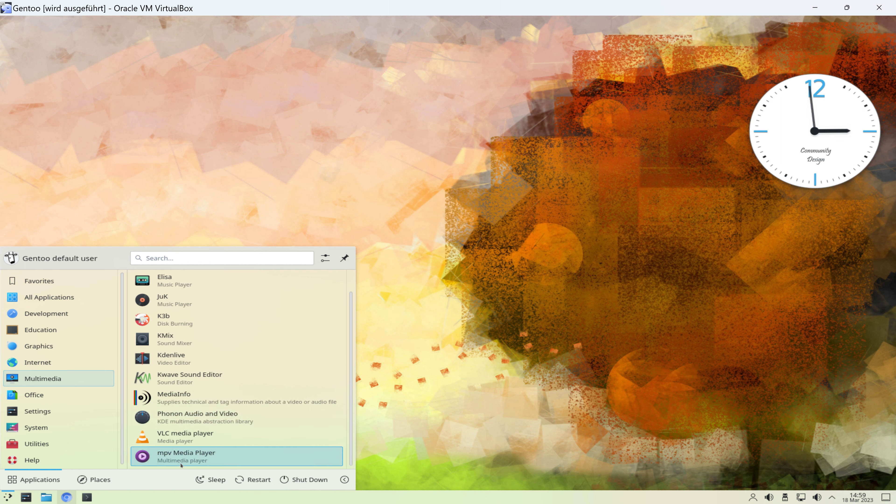
mouse_move(68, 396)
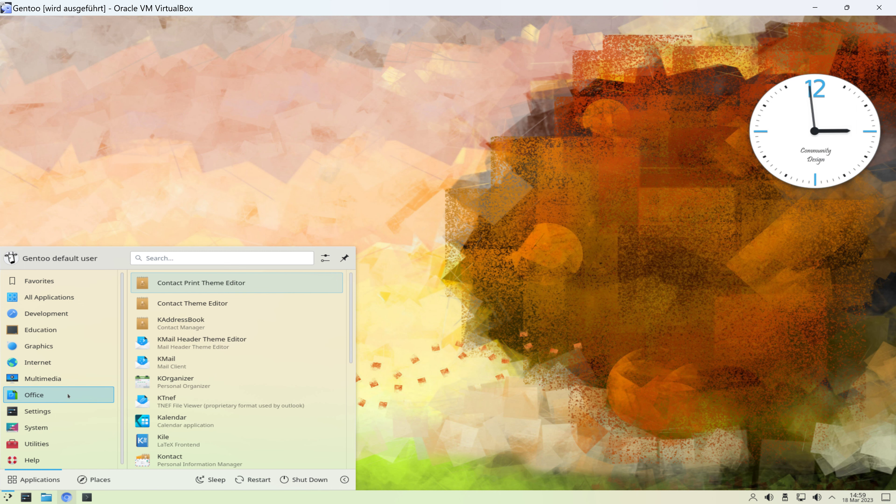
scroll(204, 390, down, 6)
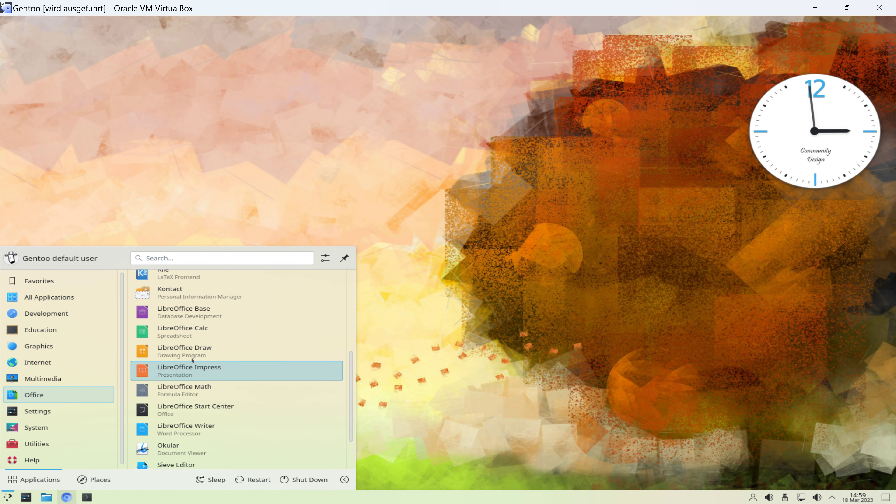
scroll(196, 368, up, 3)
scroll(187, 360, up, 3)
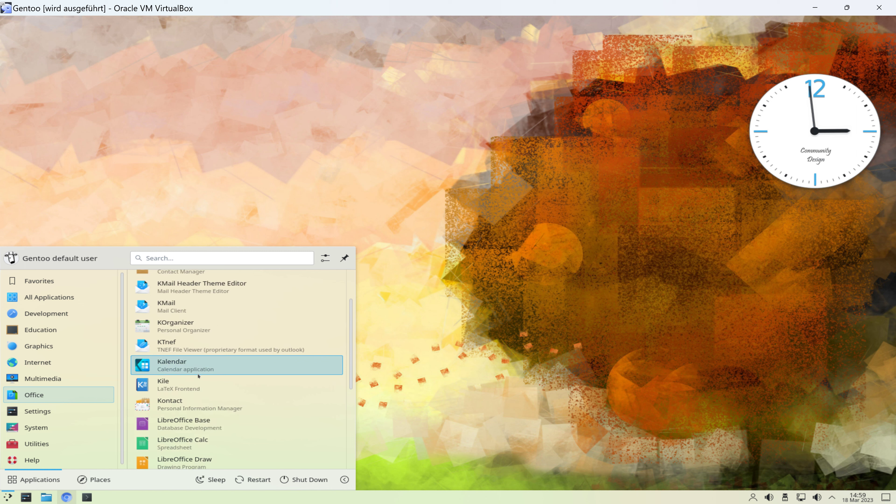
scroll(204, 378, up, 1)
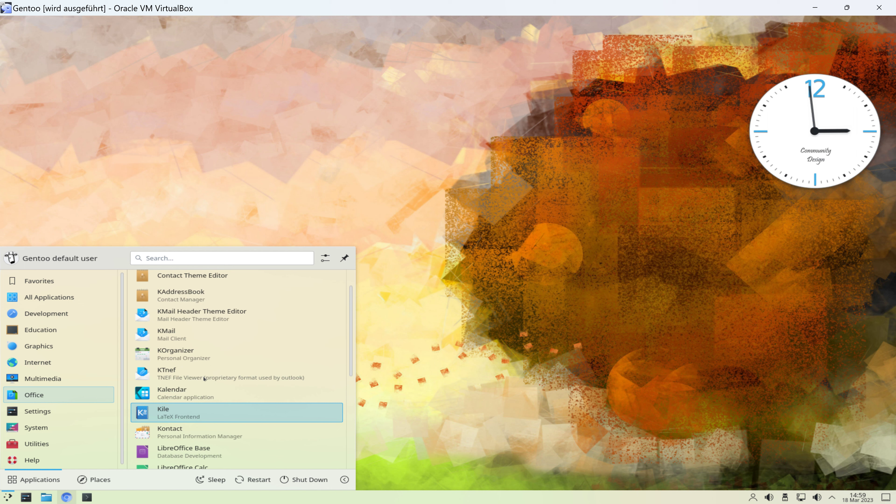
scroll(204, 379, up, 1)
scroll(202, 378, down, 5)
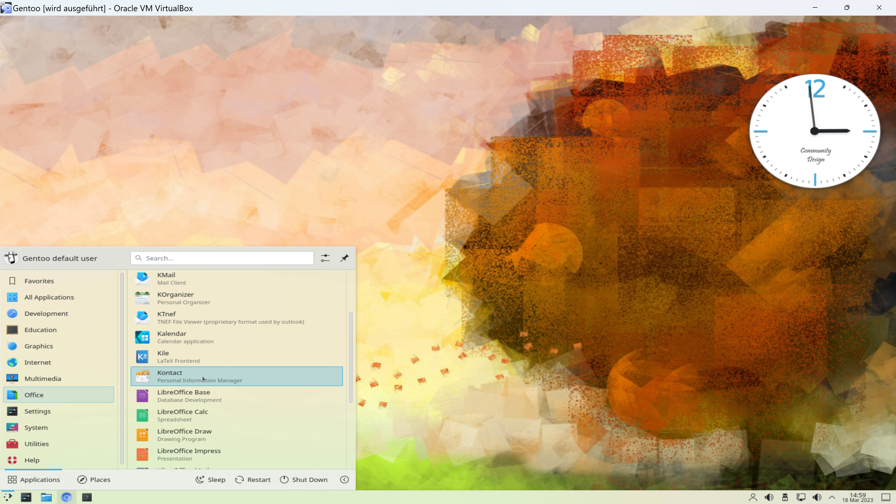
scroll(201, 378, down, 2)
Launch System Settings from the launcher's Settings category
mouse_move(72, 430)
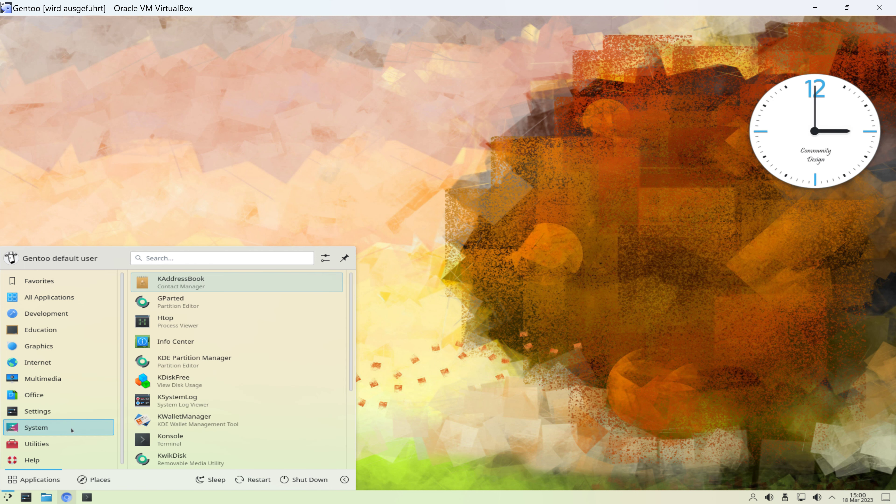
mouse_move(85, 412)
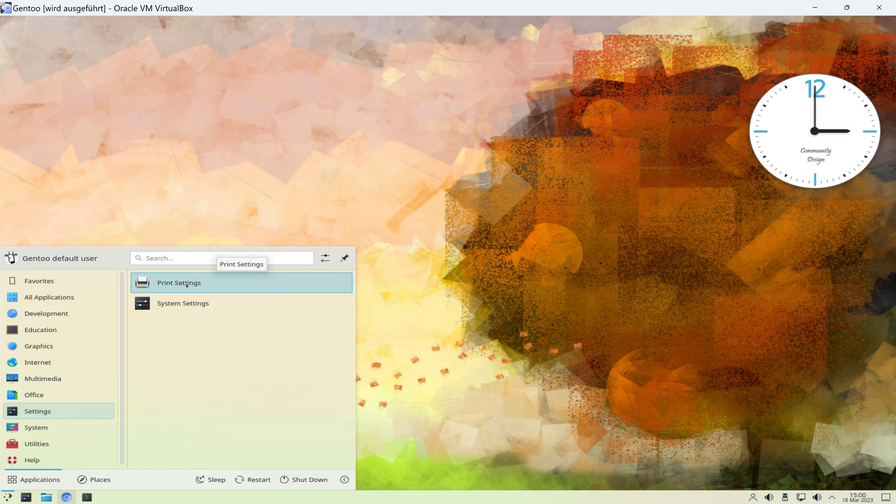
click(185, 310)
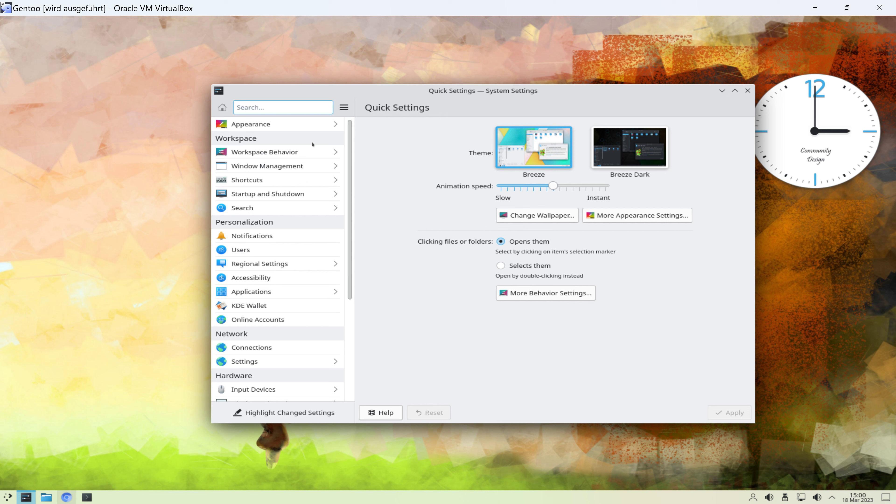
Look over the Notifications and Users pages of System Settings, then close it
scroll(292, 252, down, 5)
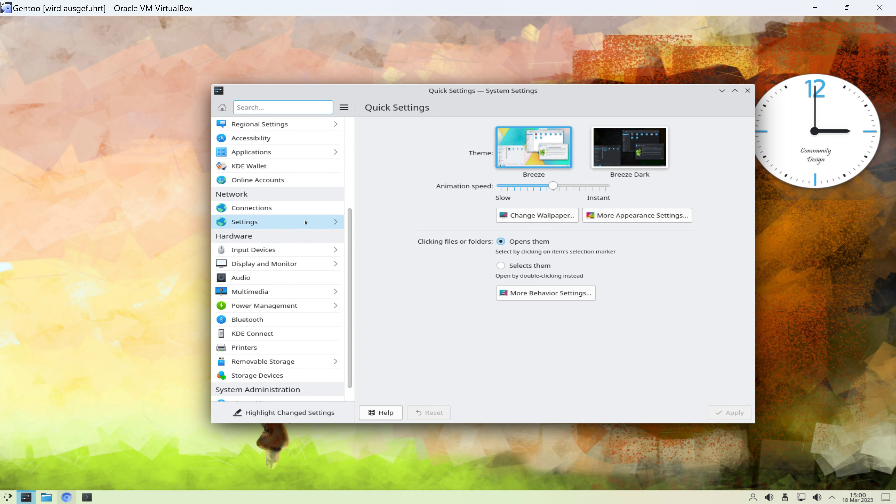
scroll(310, 208, up, 5)
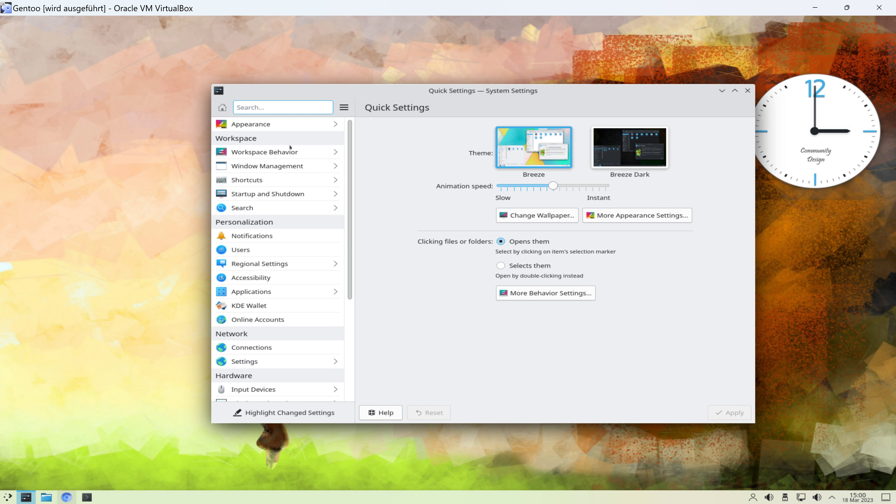
click(291, 236)
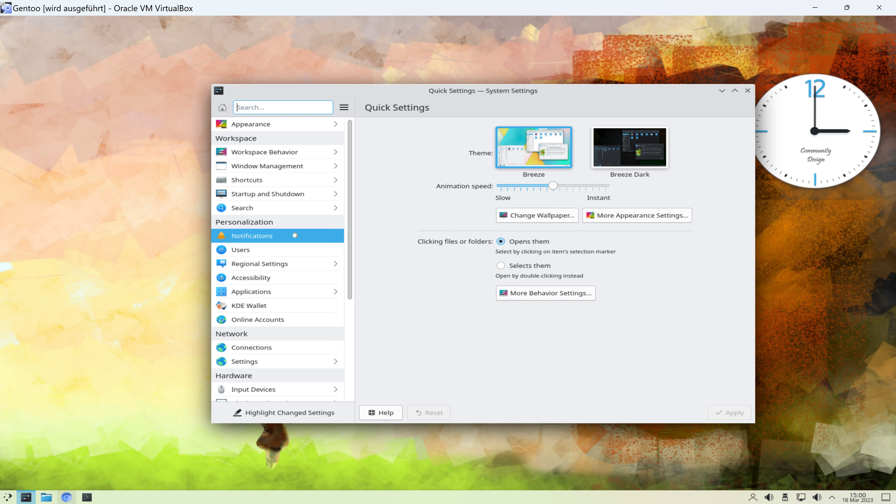
click(291, 249)
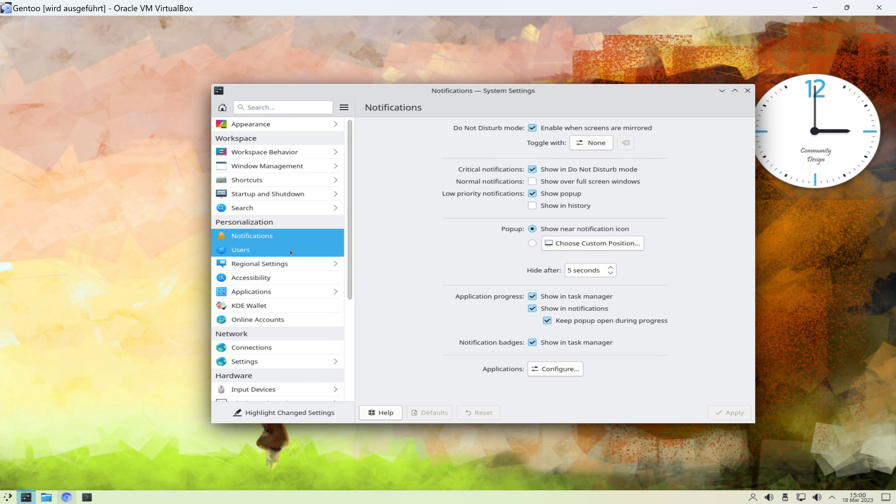
scroll(296, 250, down, 1)
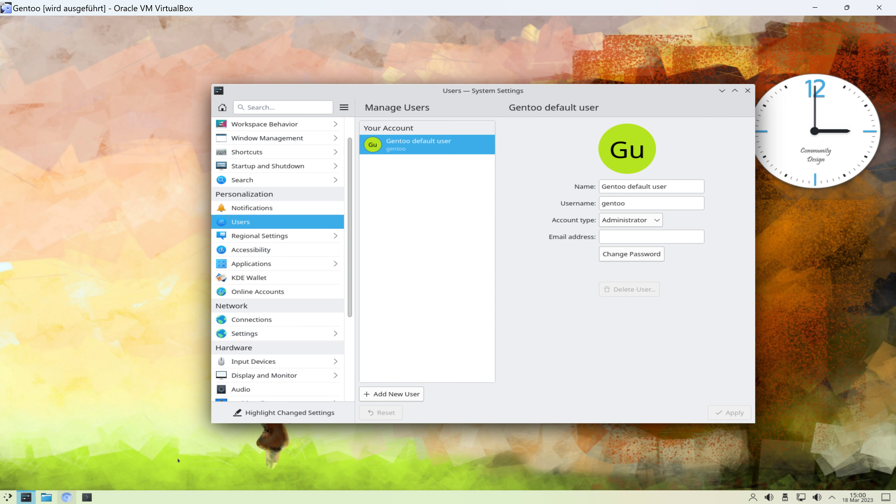
scroll(256, 358, down, 3)
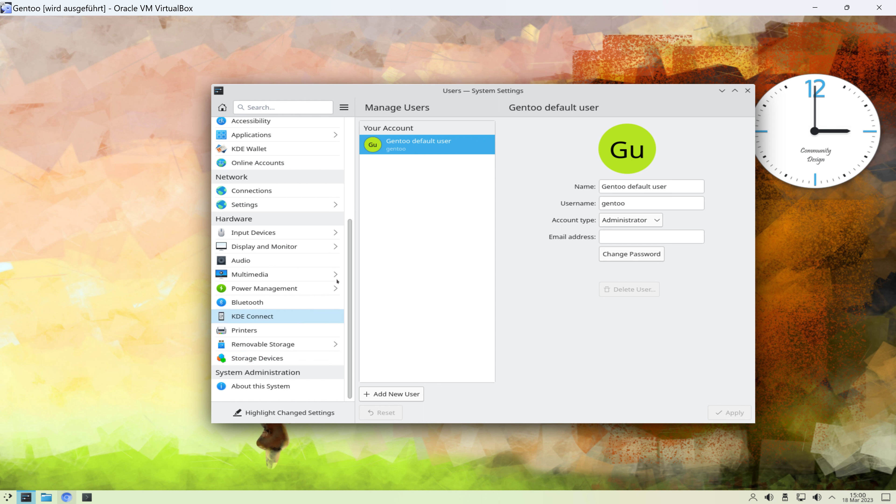
click(748, 90)
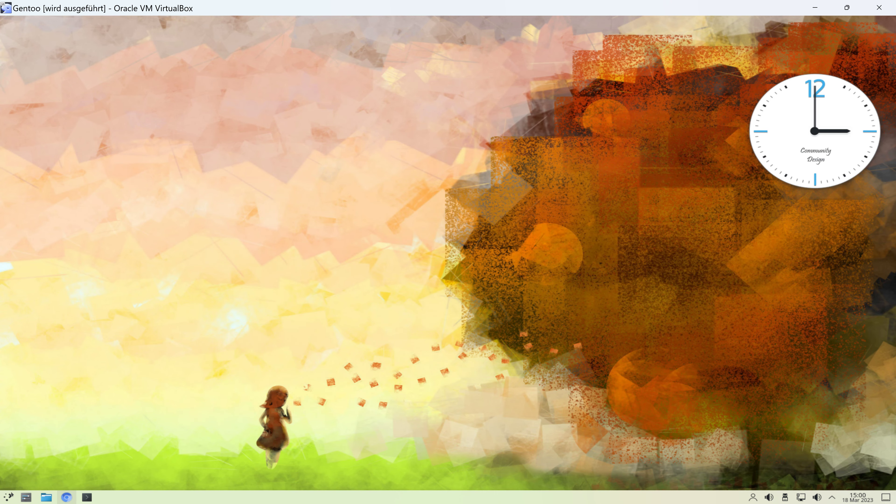
Launch Dolphin and Info Center from the launcher's System category
click(8, 497)
mouse_move(23, 442)
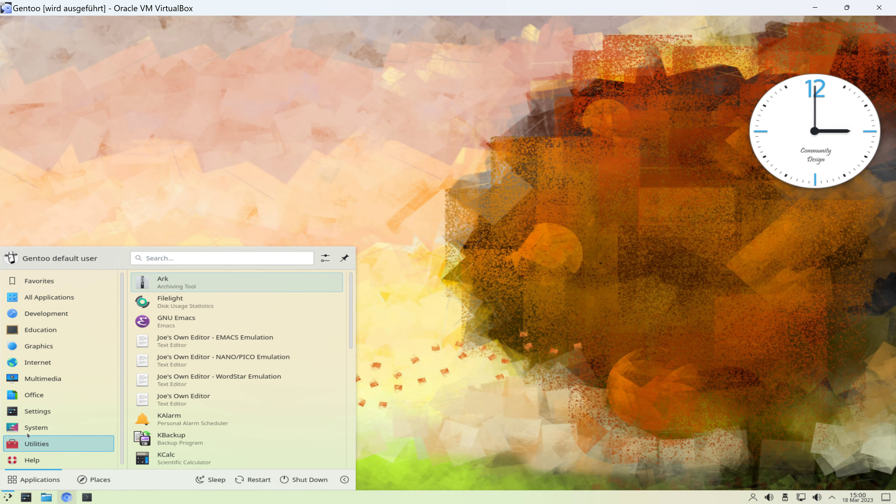
click(244, 291)
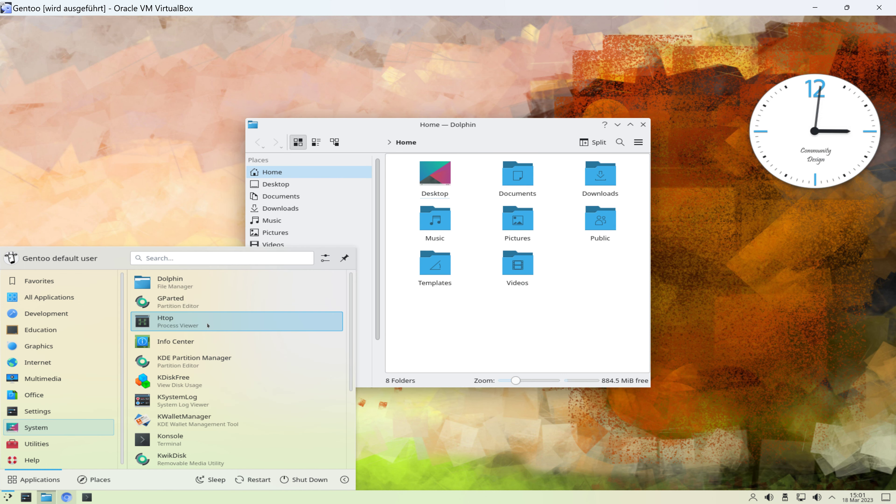
click(208, 342)
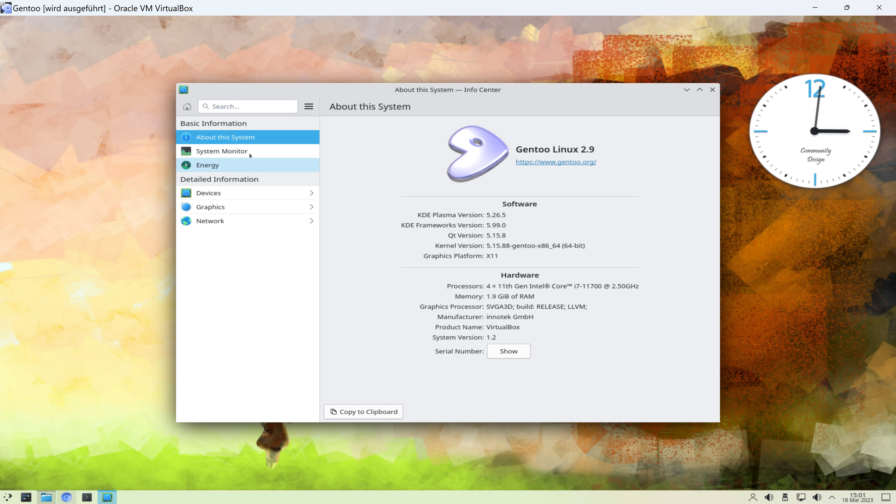
View Info Center's System Monitor and Energy pages, then show the launcher's System apps
click(233, 151)
click(232, 168)
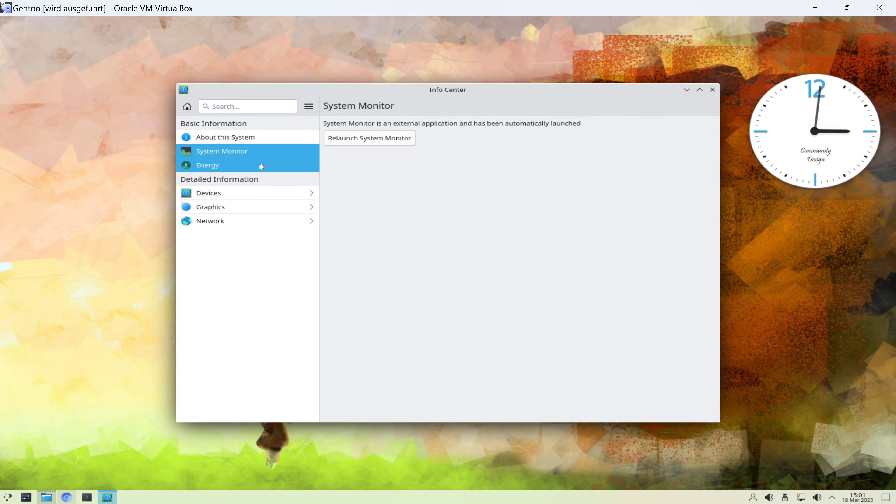
mouse_move(247, 200)
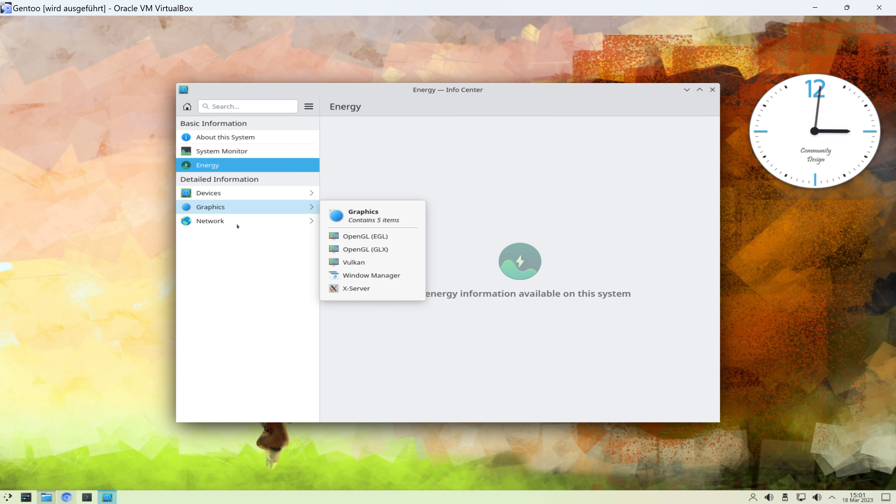
key(super)
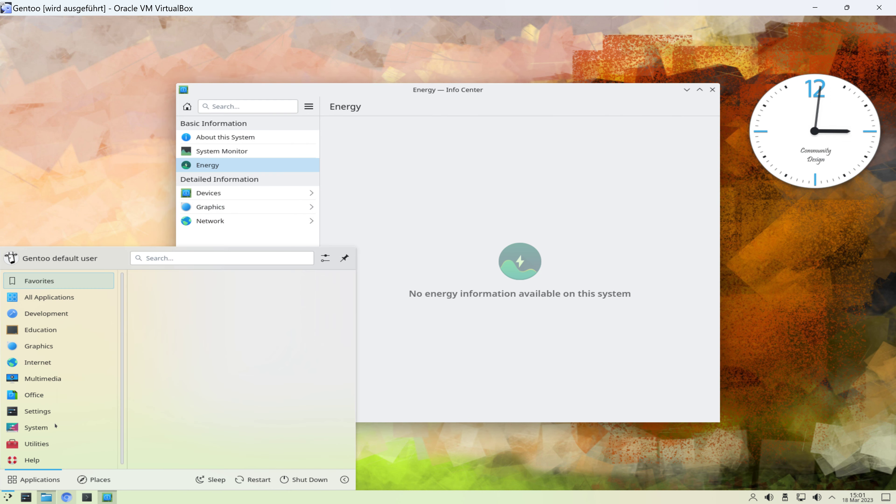
click(55, 426)
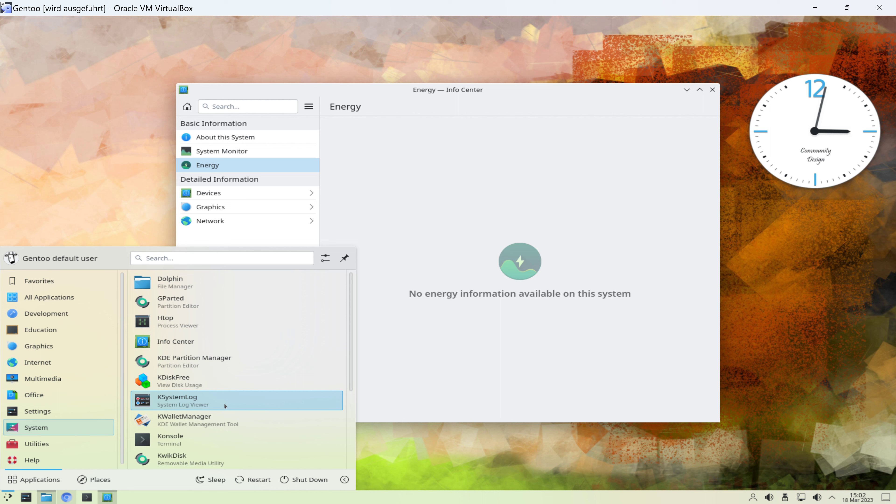
Scroll through the System apps, then bring up the Utilities category's apps in the launcher
scroll(233, 427, down, 3)
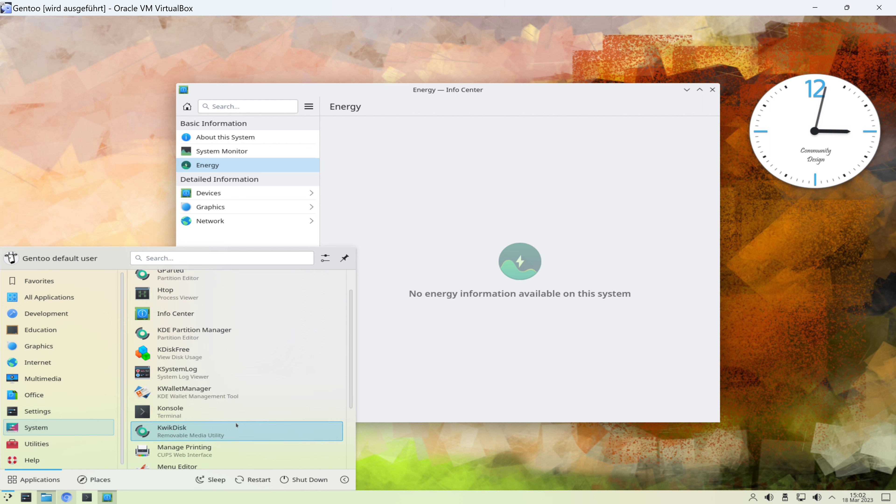
scroll(238, 427, down, 2)
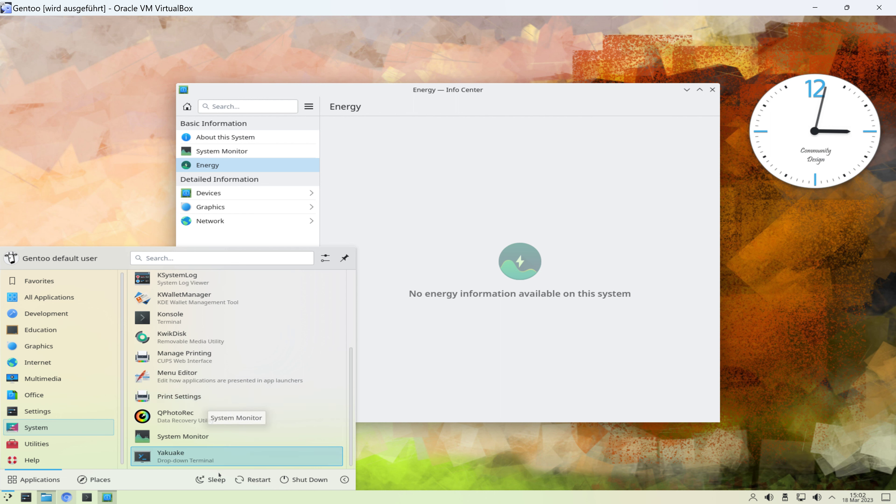
mouse_move(114, 444)
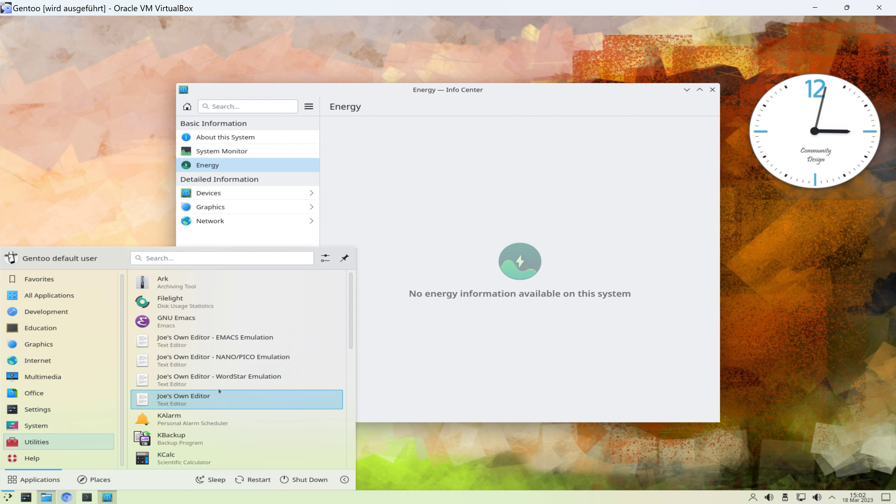
Scroll through the Utilities apps and launch the KCalc calculator
scroll(259, 380, down, 1)
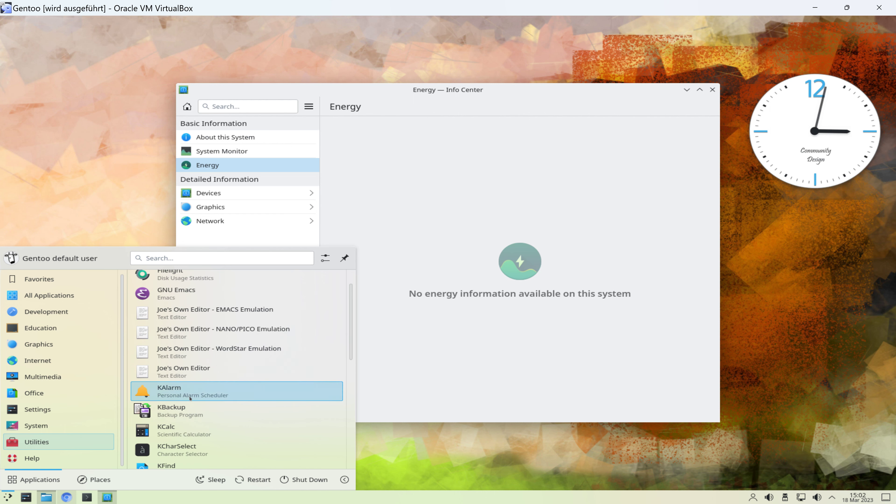
scroll(235, 411, down, 1)
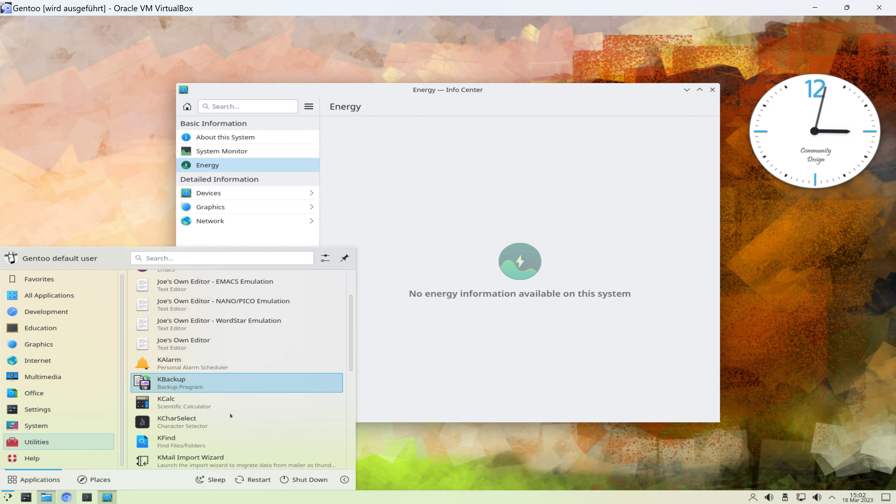
click(215, 402)
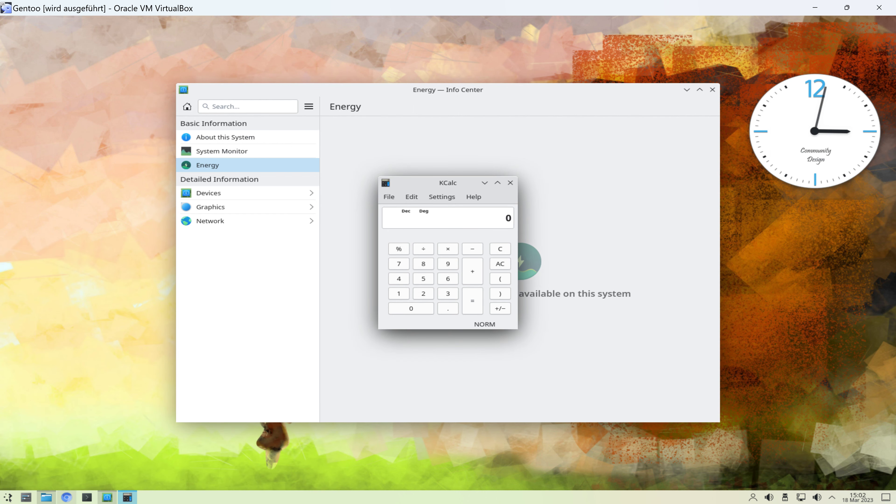
Reopen the launcher, browse the Utilities apps again, then switch to the Help category
click(8, 498)
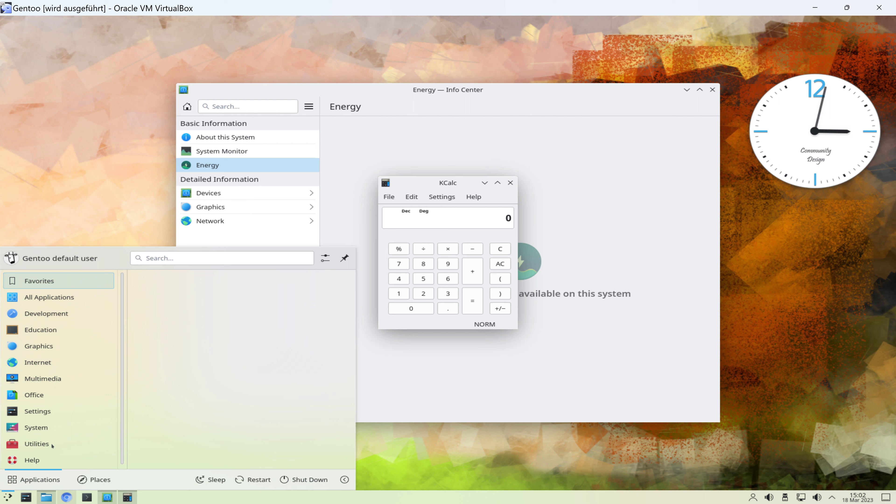
click(49, 447)
scroll(190, 448, down, 1)
scroll(191, 450, down, 5)
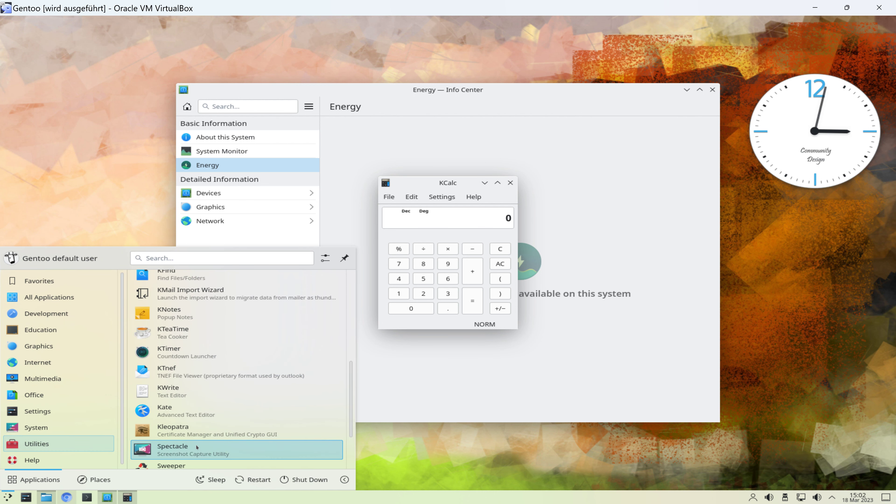
scroll(212, 427, down, 2)
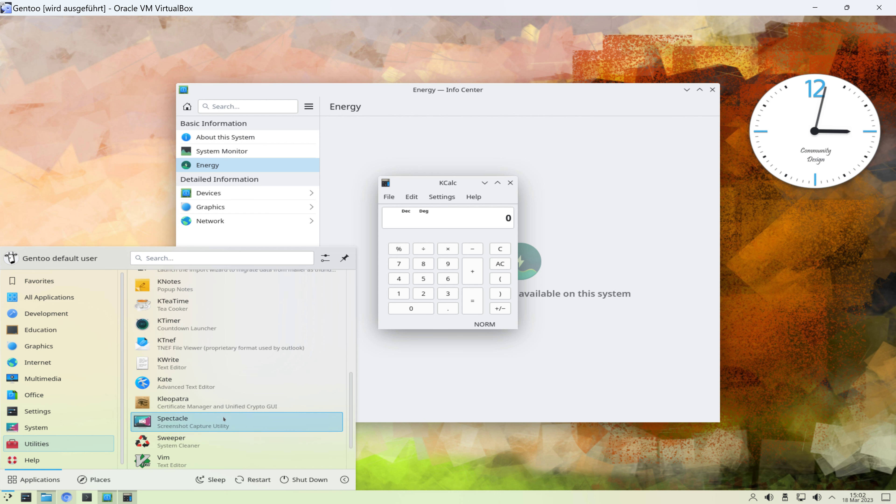
click(57, 459)
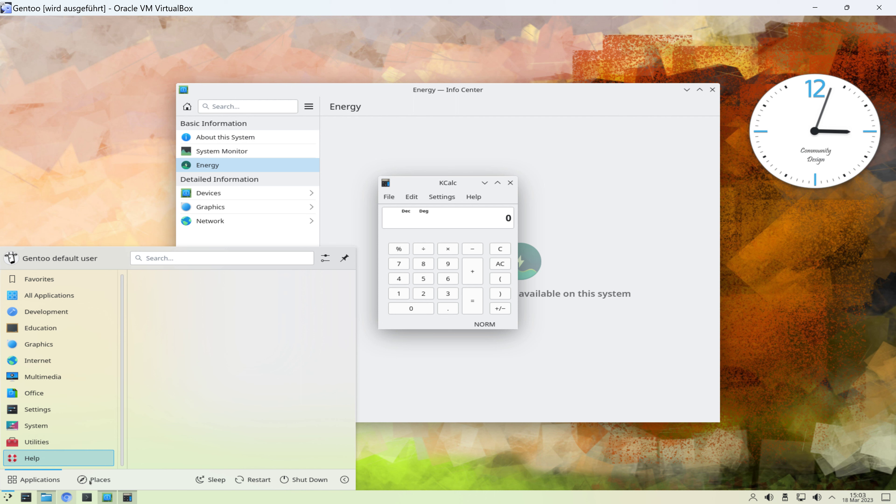
Show the launcher's Places view with Frequently Used apps, then bring Info Center forward
click(102, 480)
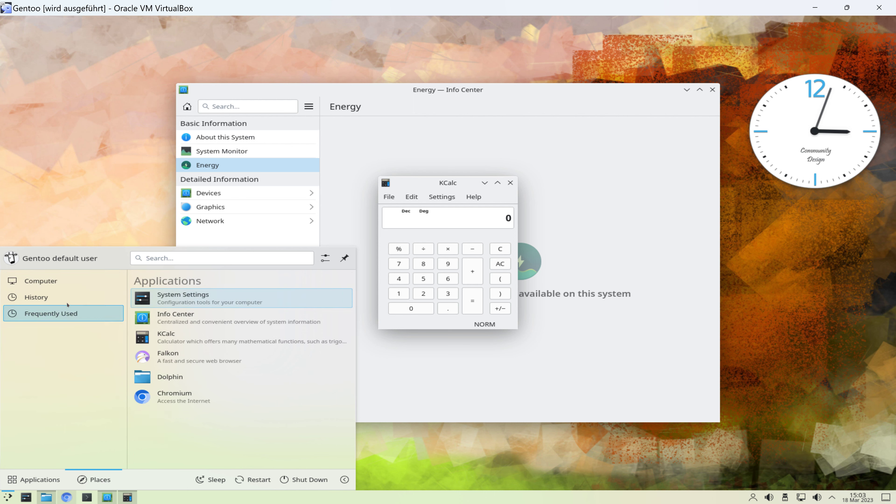
mouse_move(72, 318)
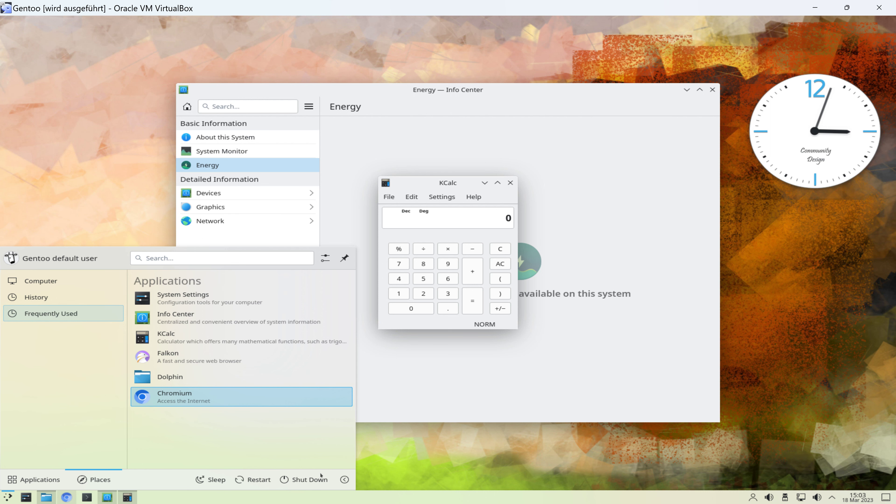
click(478, 385)
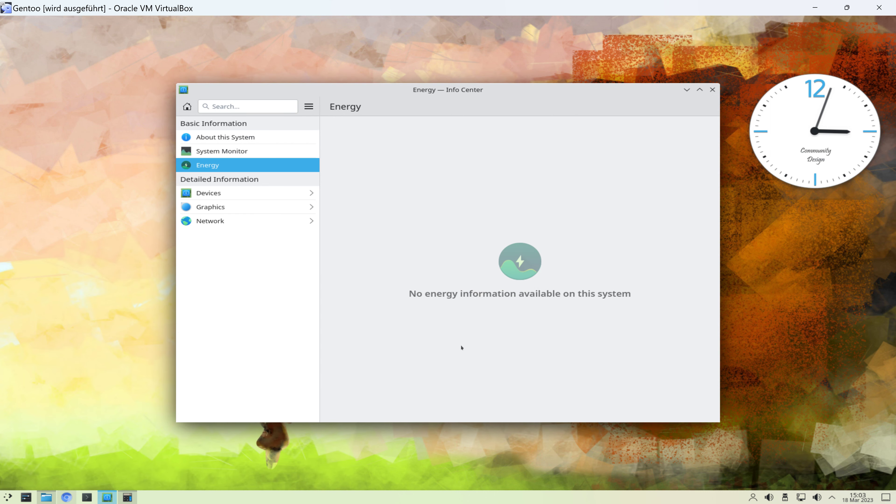
Close the Info Center, KCalc and Dolphin windows
click(713, 90)
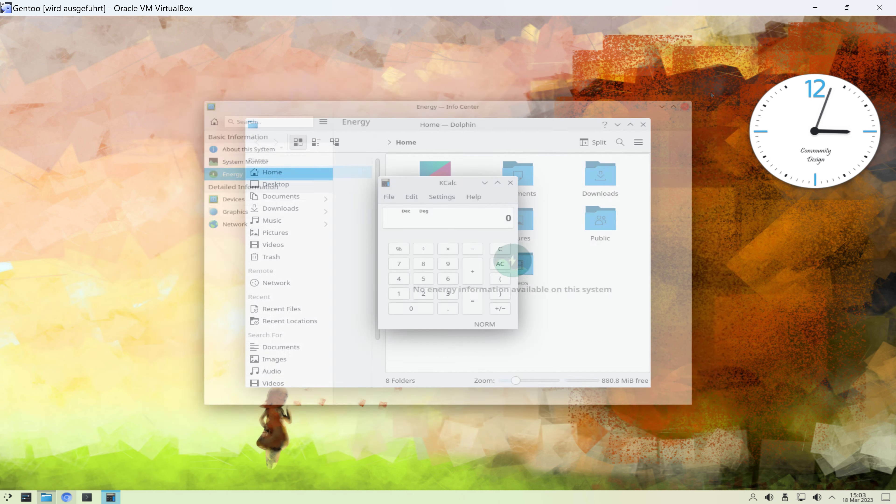
click(511, 182)
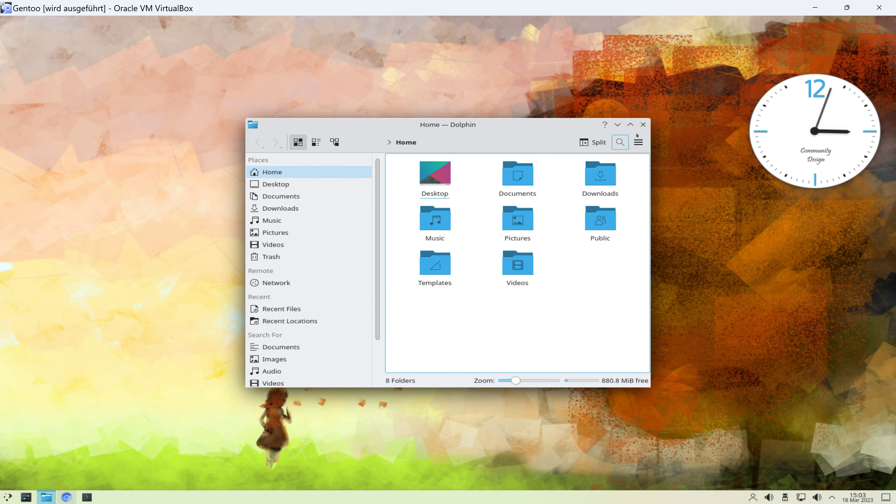
click(643, 124)
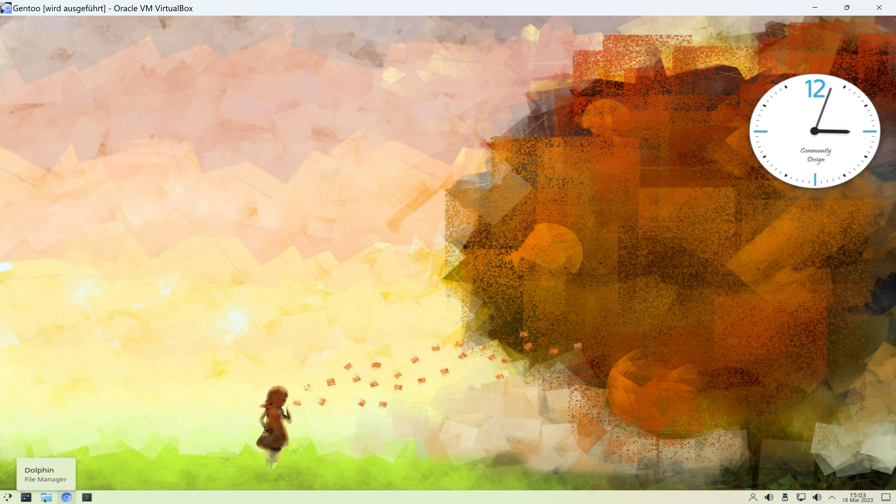
Open and close Dolphin, then a Konsole terminal, from the taskbar
click(45, 498)
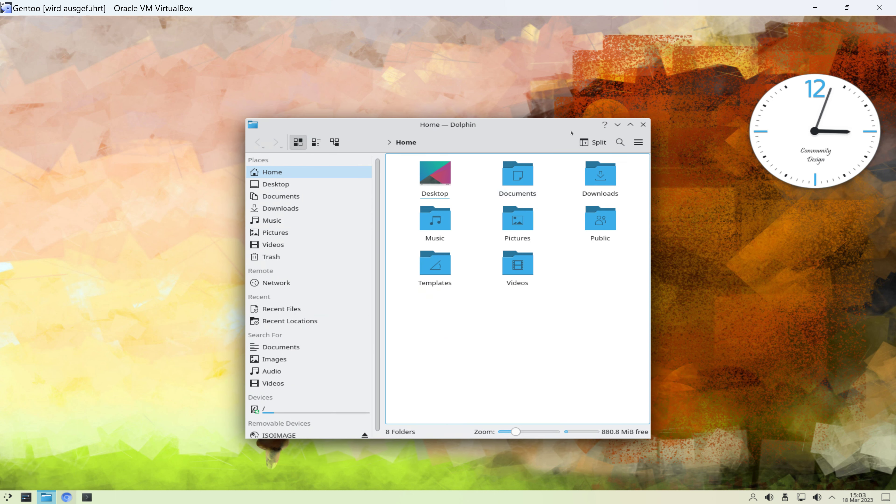
click(644, 124)
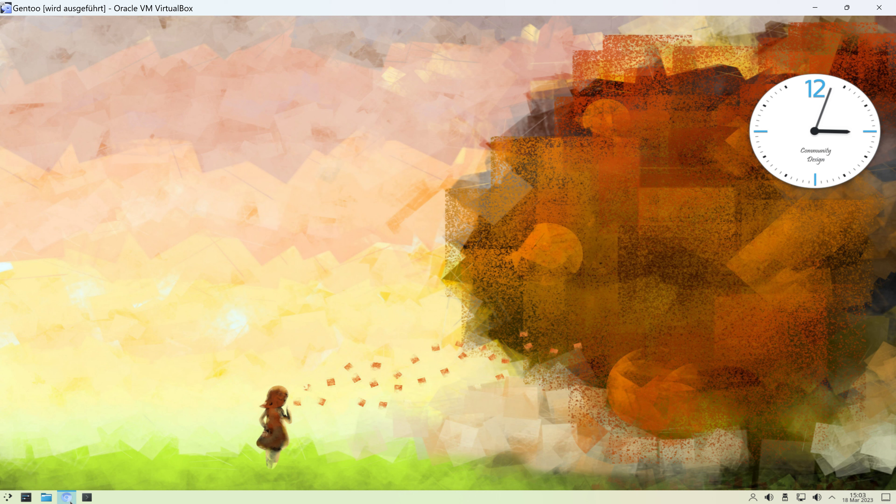
mouse_move(70, 501)
click(89, 500)
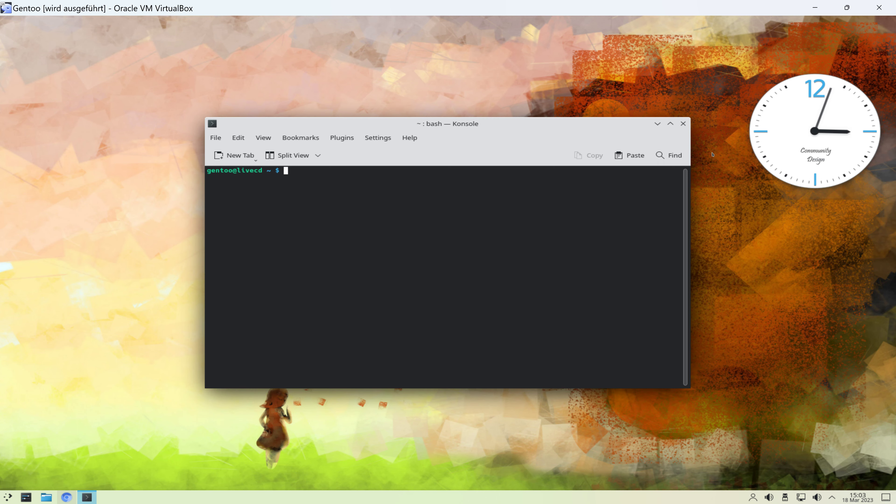
click(684, 124)
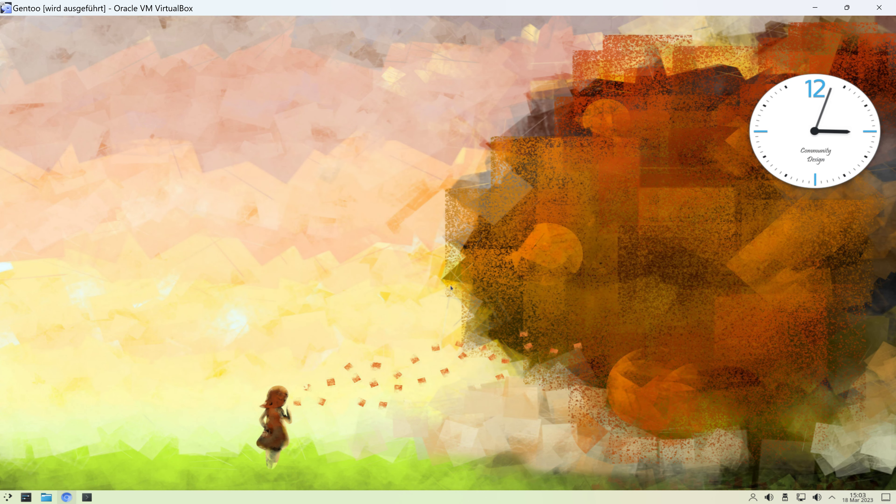
click(753, 497)
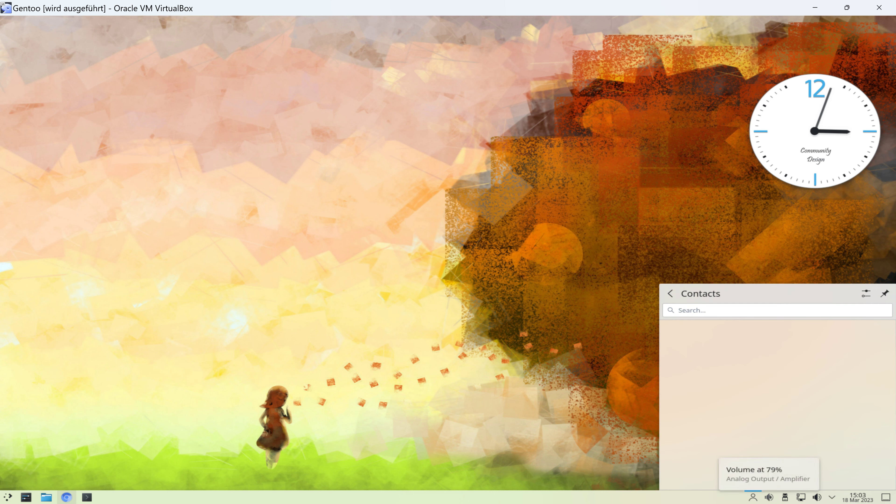
click(785, 496)
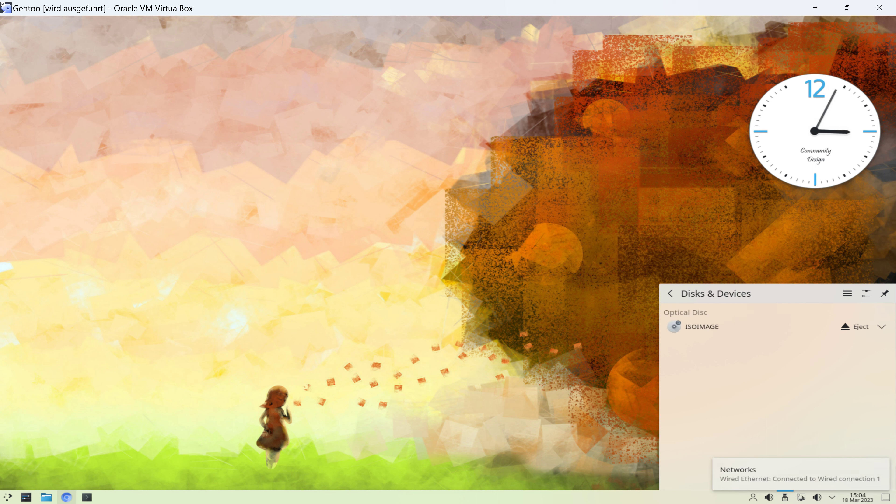
click(832, 497)
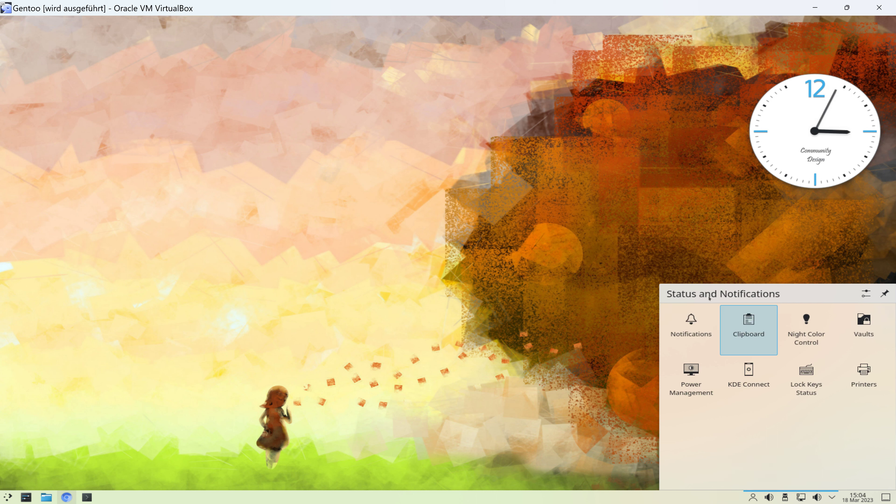
click(633, 247)
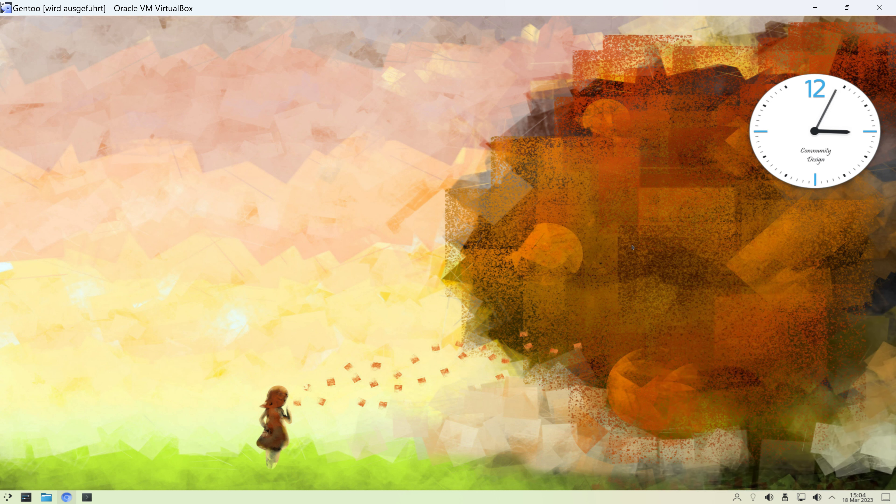
click(858, 500)
click(872, 496)
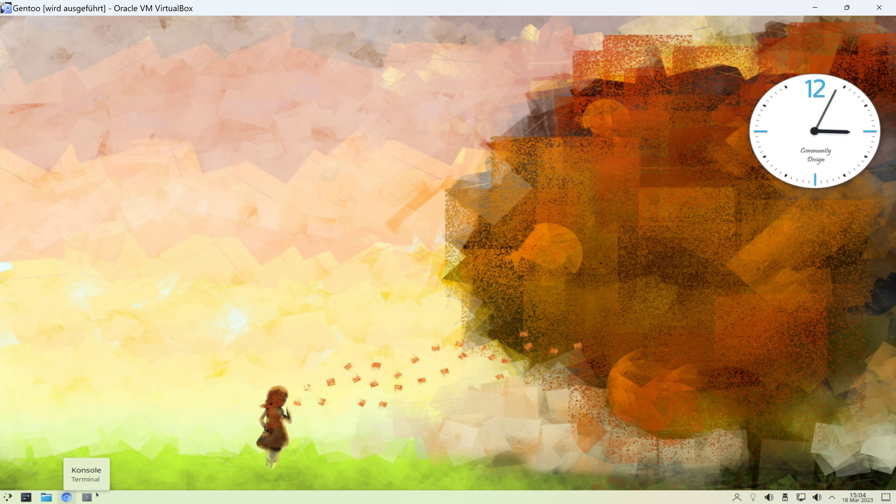
Restore and maximize Chromium, open gentoo.org's Downloads page, then return to the Welcome tab
click(66, 498)
click(411, 34)
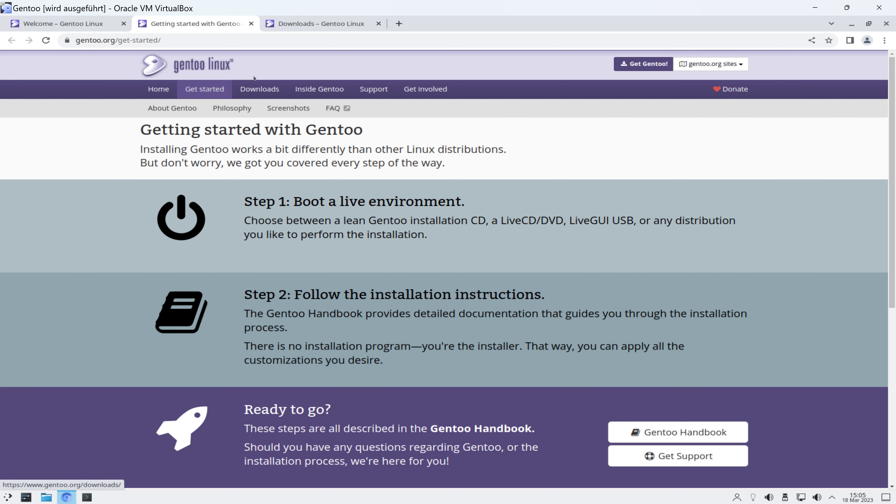
click(255, 94)
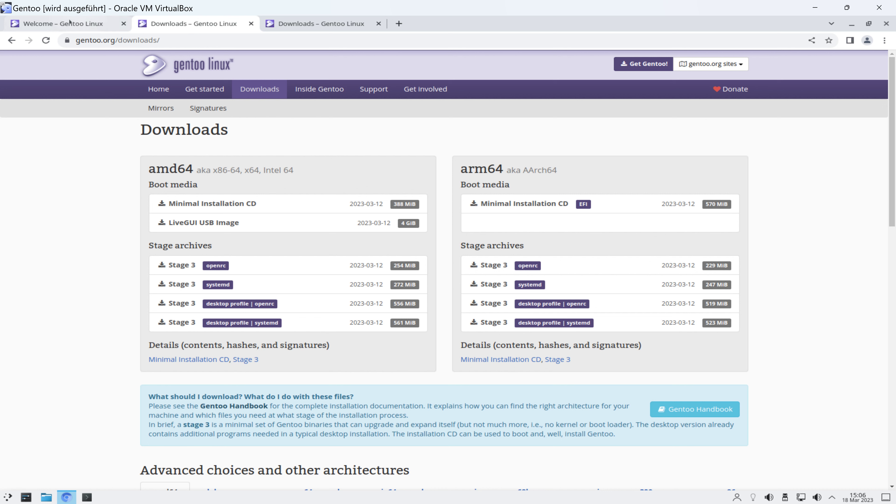
click(60, 23)
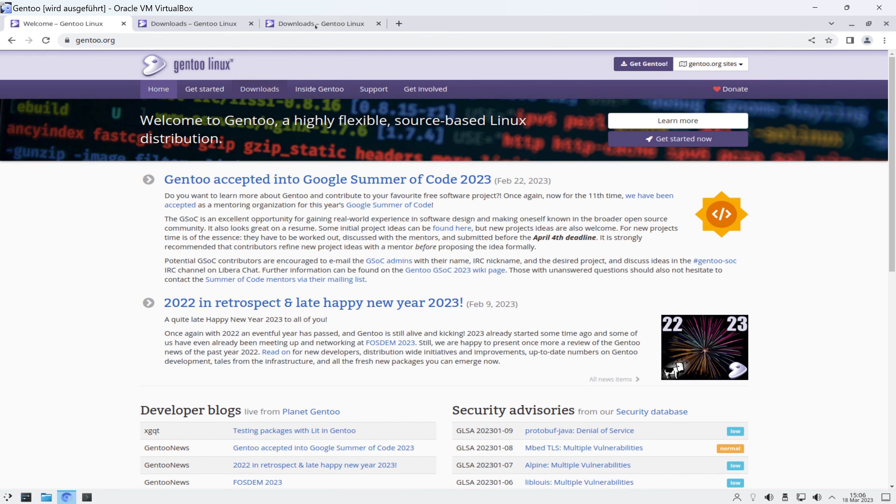
Open the Gentoo Handbook in Deutsch in the second tab, then return to the welcome tab
click(212, 24)
click(253, 92)
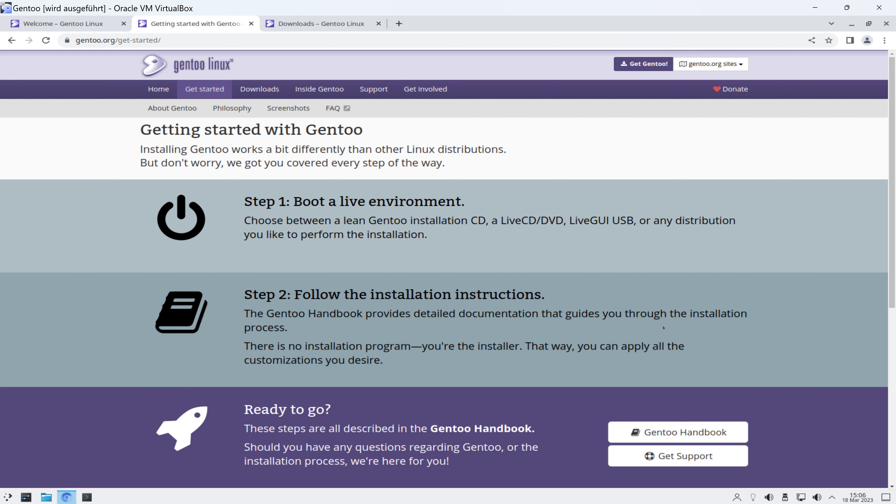
click(672, 433)
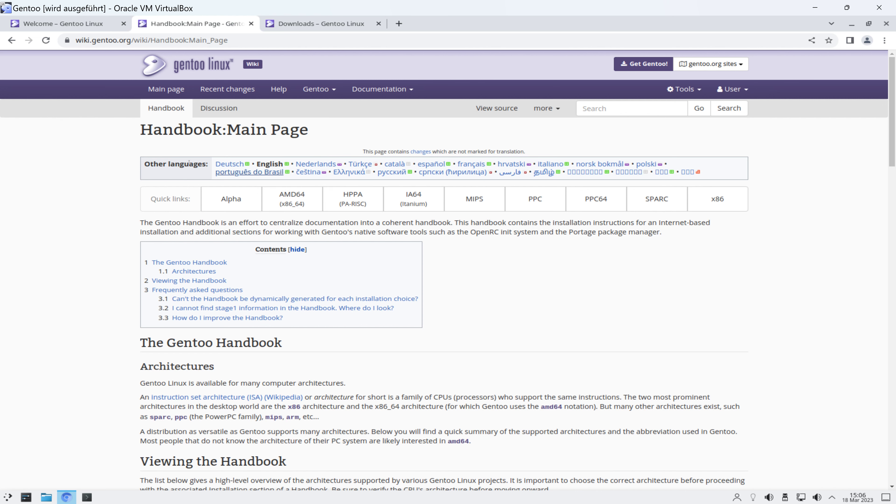
click(229, 164)
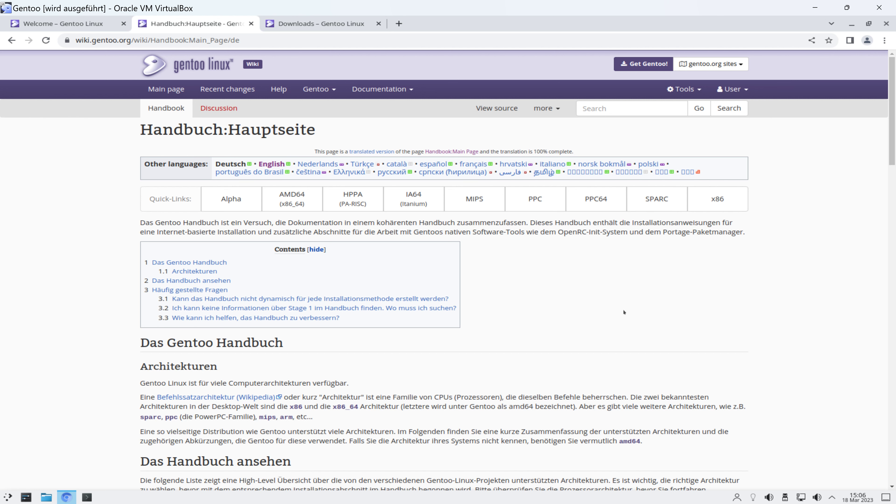
drag(873, 158, 894, 75)
click(113, 24)
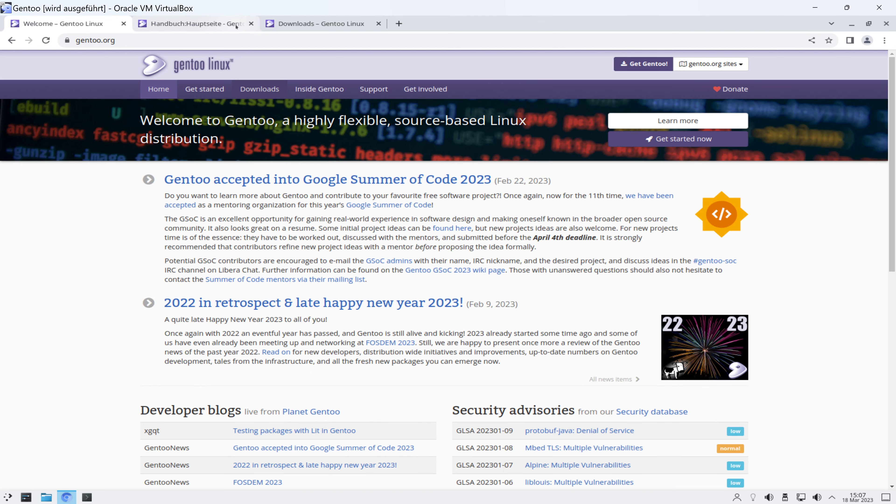
Close the German Handbook and Downloads tabs, then the last tab to exit Chromium
click(251, 24)
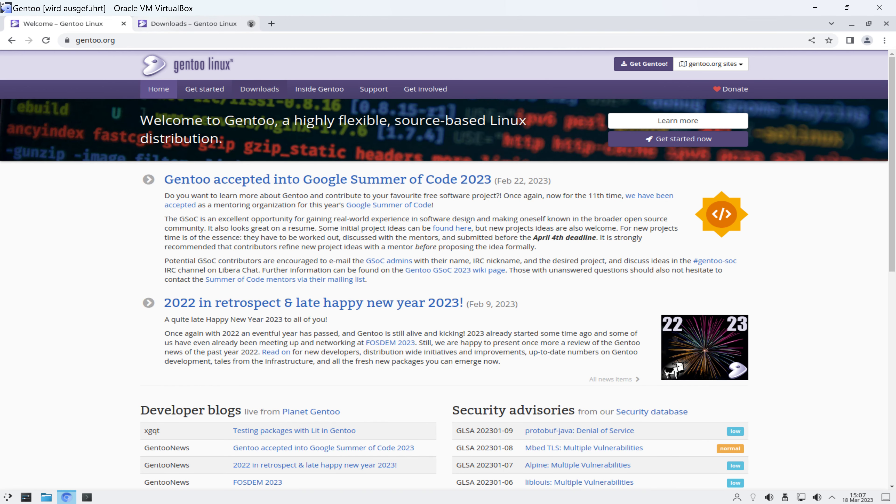
click(251, 24)
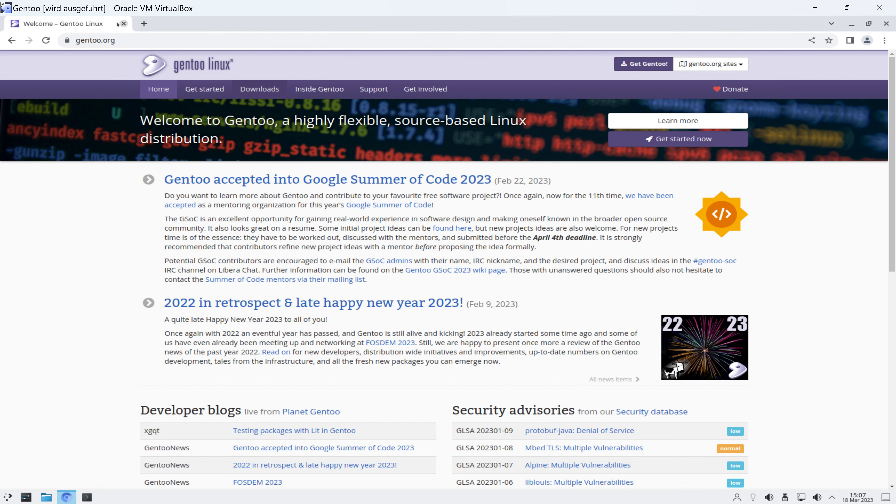
click(123, 24)
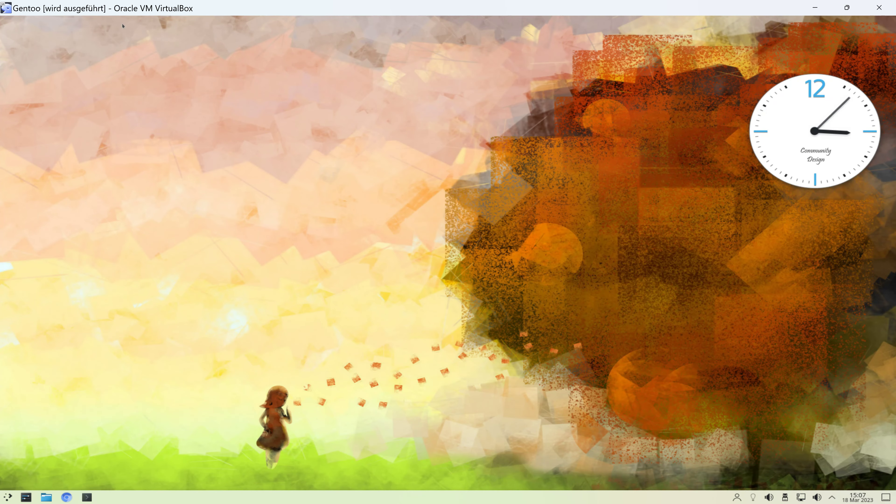